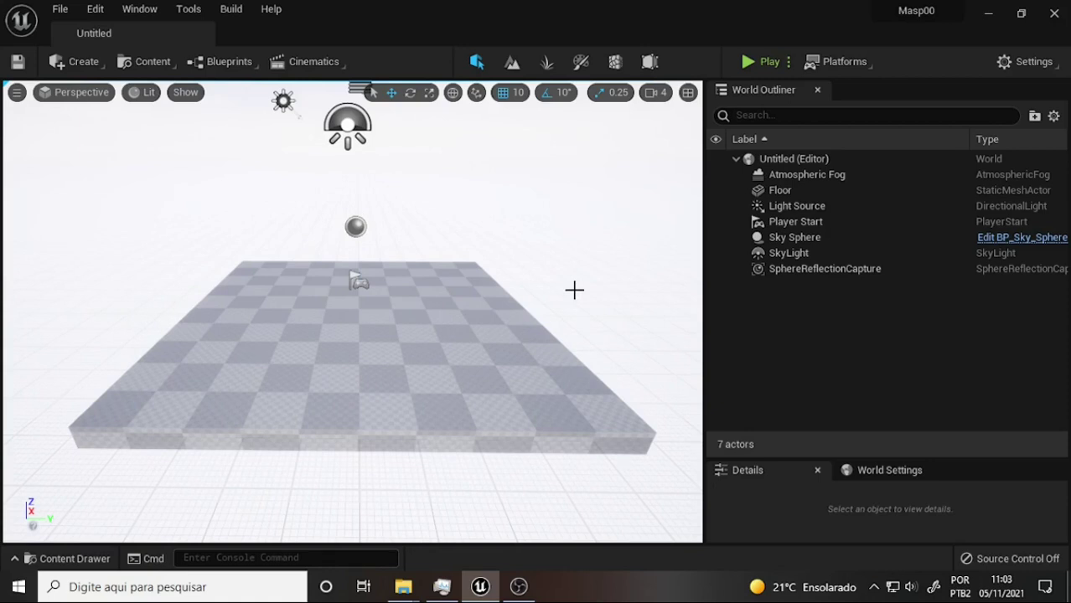
Switch the viewport exposure to Game Settings so the checkered floor and sky render darker.
{"action": "mouse_move", "coordinate": [511, 263]}
{"action": "middle_mouse_down"}
{"action": "mouse_move", "coordinate": [545, 265]}
{"action": "mouse_move", "coordinate": [484, 255]}
{"action": "middle_mouse_up"}
{"action": "mouse_move", "coordinate": [483, 255]}
{"action": "right_mouse_down"}
{"action": "mouse_move", "coordinate": [478, 167]}
{"action": "mouse_move", "coordinate": [485, 227]}
{"action": "right_mouse_up"}
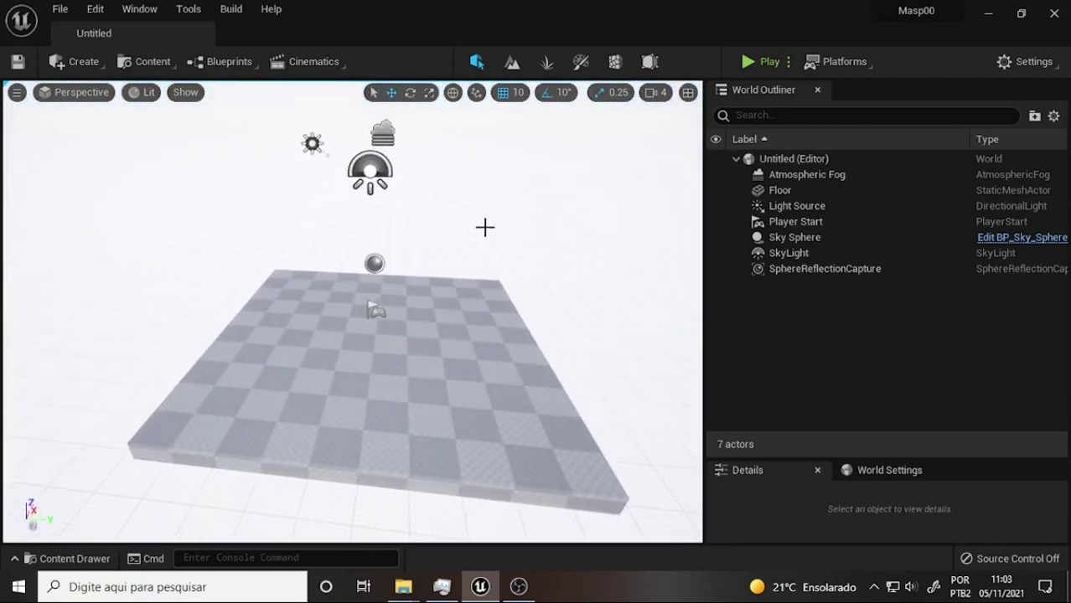
{"action": "mouse_move", "coordinate": [485, 227]}
{"action": "left_mouse_down"}
{"action": "mouse_move", "coordinate": [485, 201]}
{"action": "mouse_move", "coordinate": [437, 210]}
{"action": "left_mouse_up"}
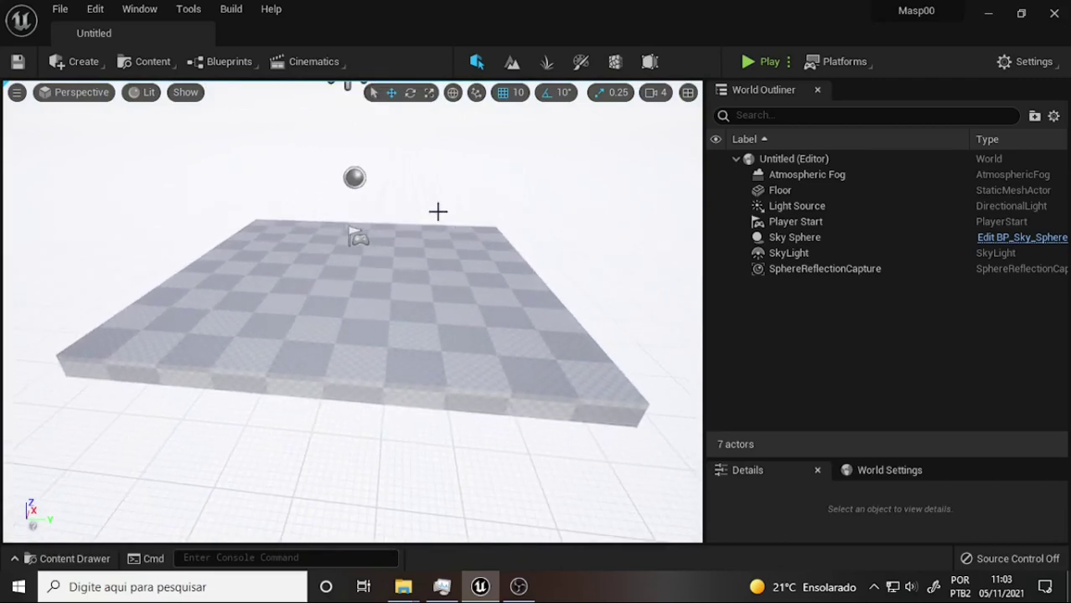
{"action": "left_click", "coordinate": [147, 94]}
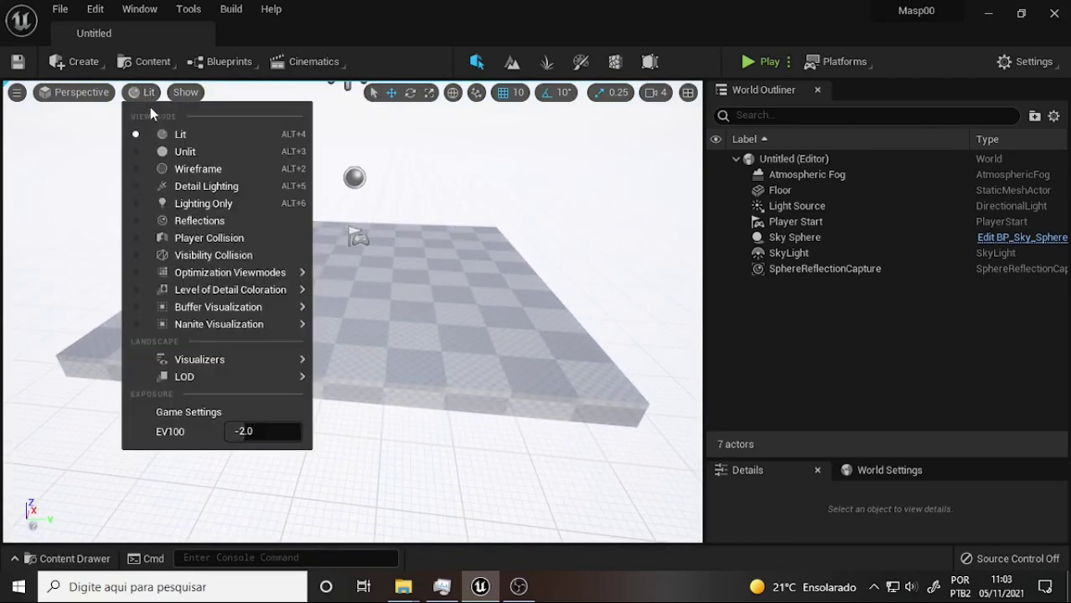
{"action": "left_click", "coordinate": [191, 412]}
{"action": "mouse_move", "coordinate": [239, 402]}
{"action": "right_mouse_down"}
{"action": "mouse_move", "coordinate": [243, 327]}
{"action": "mouse_move", "coordinate": [243, 394]}
{"action": "right_mouse_up"}
{"action": "right_click_drag", "start_coordinate": [524, 283], "coordinate": [519, 301]}
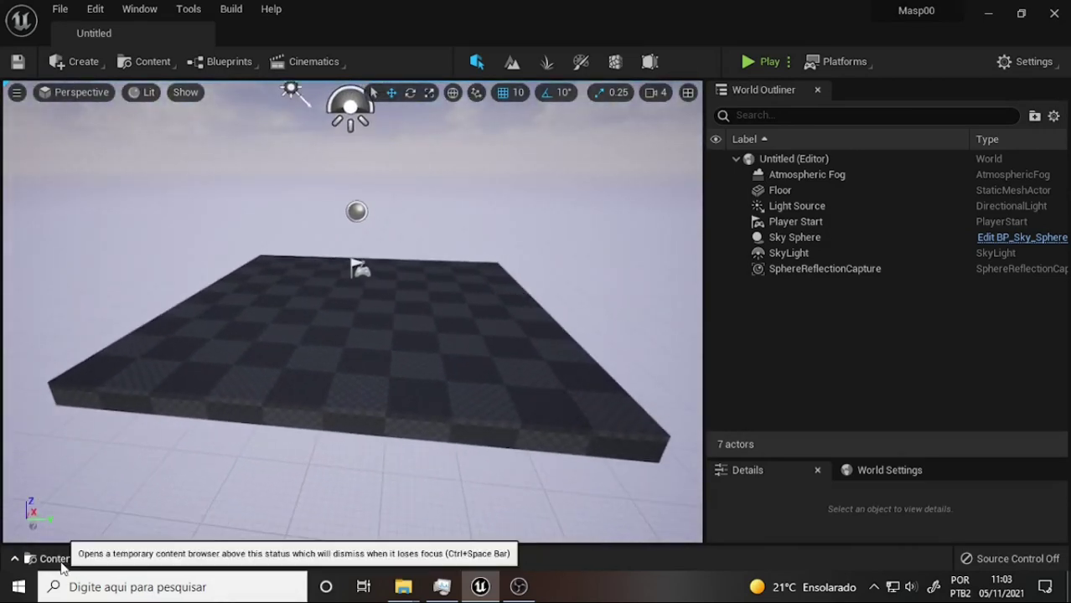
{"action": "left_click", "coordinate": [63, 559]}
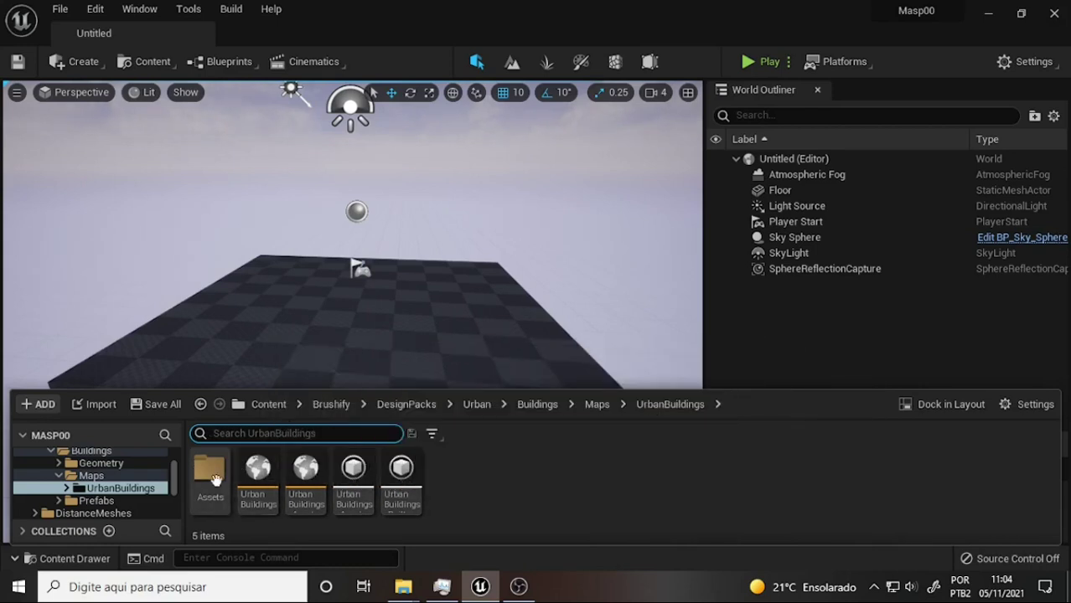
{"action": "left_click_drag", "start_coordinate": [171, 480], "coordinate": [172, 487]}
{"action": "scroll", "coordinate": [171, 487], "scroll_direction": "up", "scroll_amount": 5}
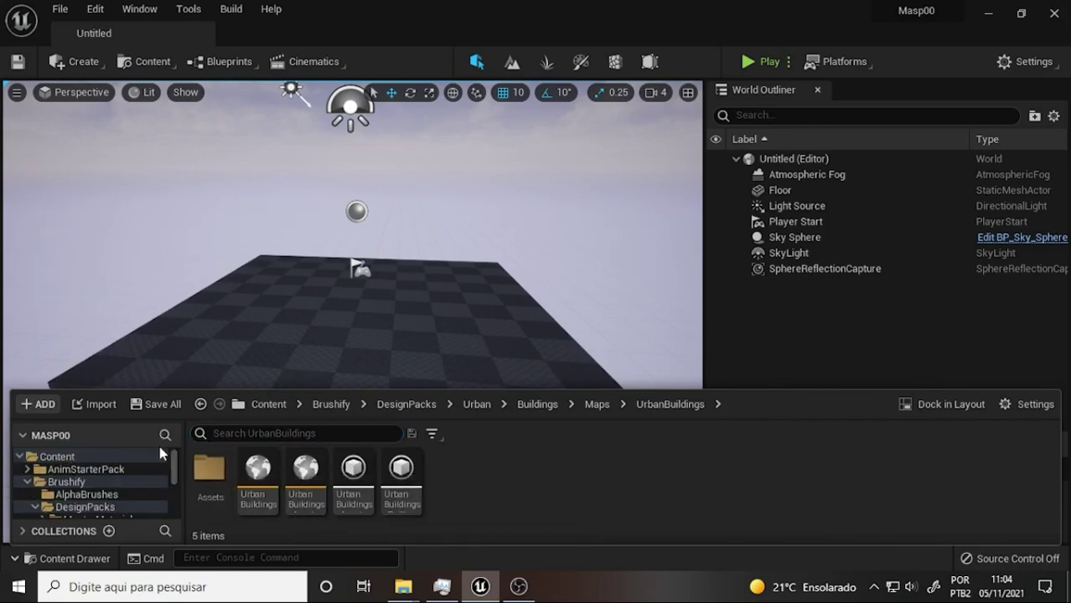
{"action": "left_click", "coordinate": [50, 457]}
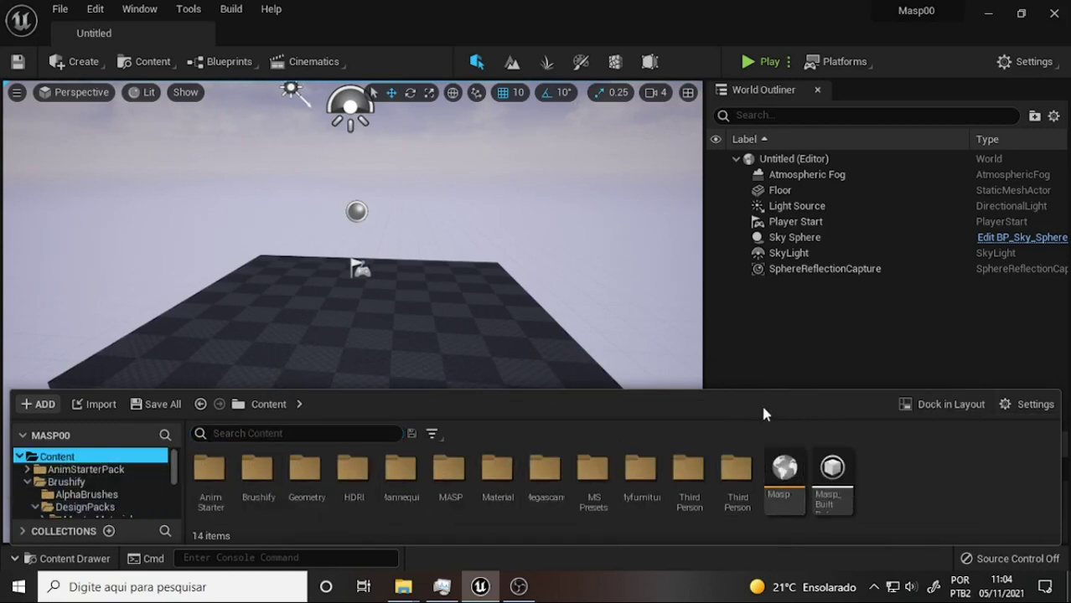
{"action": "left_click", "coordinate": [439, 588]}
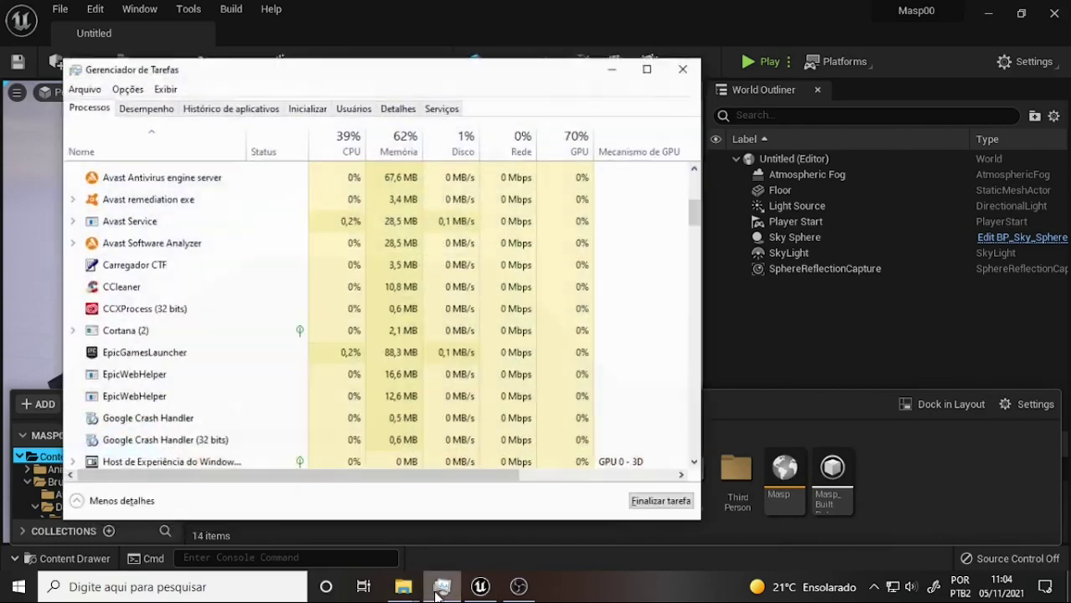
{"action": "left_click", "coordinate": [439, 588]}
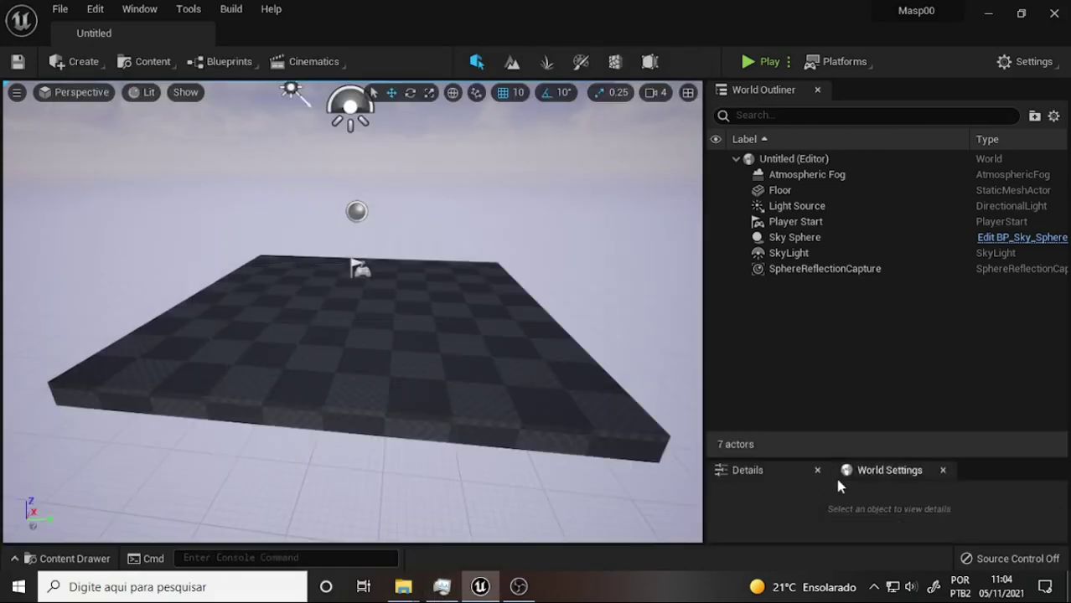
{"action": "left_click", "coordinate": [75, 559]}
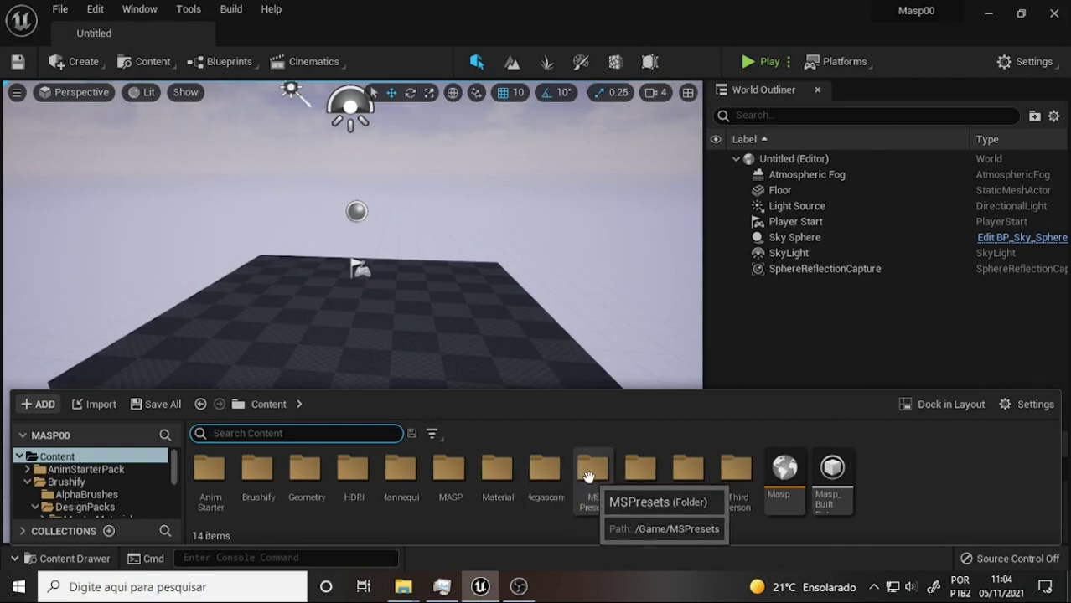
{"action": "key", "text": "ctrl+space"}
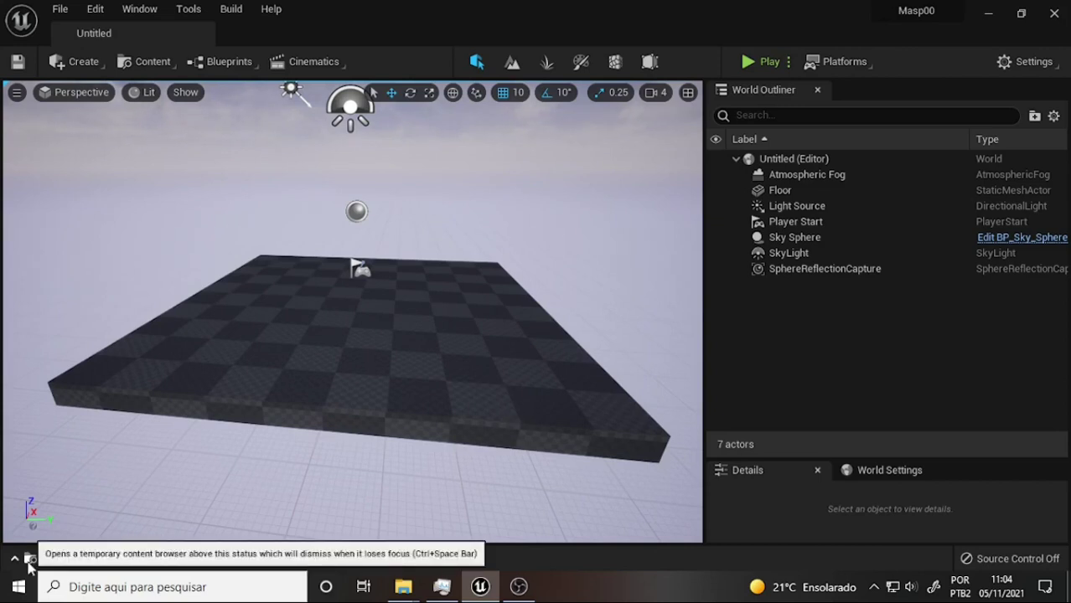
Create a new Blank template project named Masp01 from File > New Project.
{"action": "left_click", "coordinate": [56, 10]}
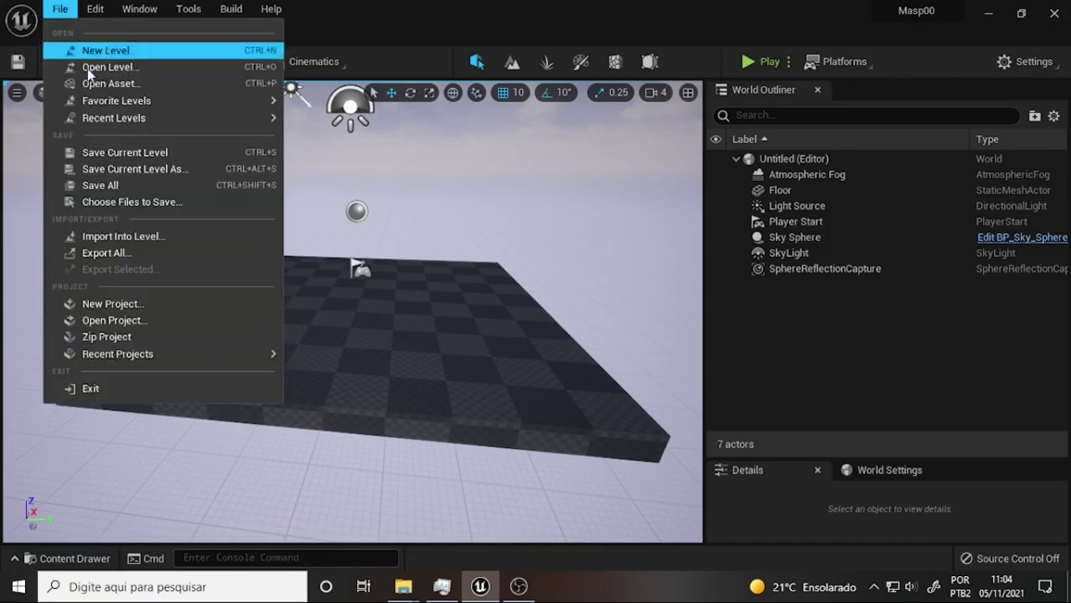
{"action": "left_click", "coordinate": [155, 304]}
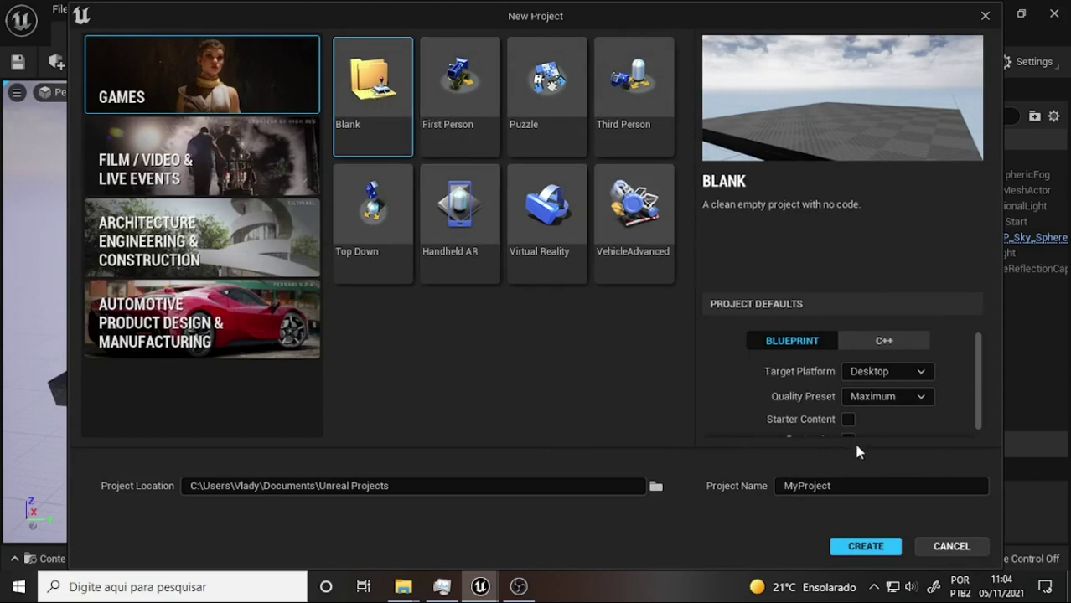
{"action": "scroll", "coordinate": [975, 419], "scroll_direction": "down", "scroll_amount": 1}
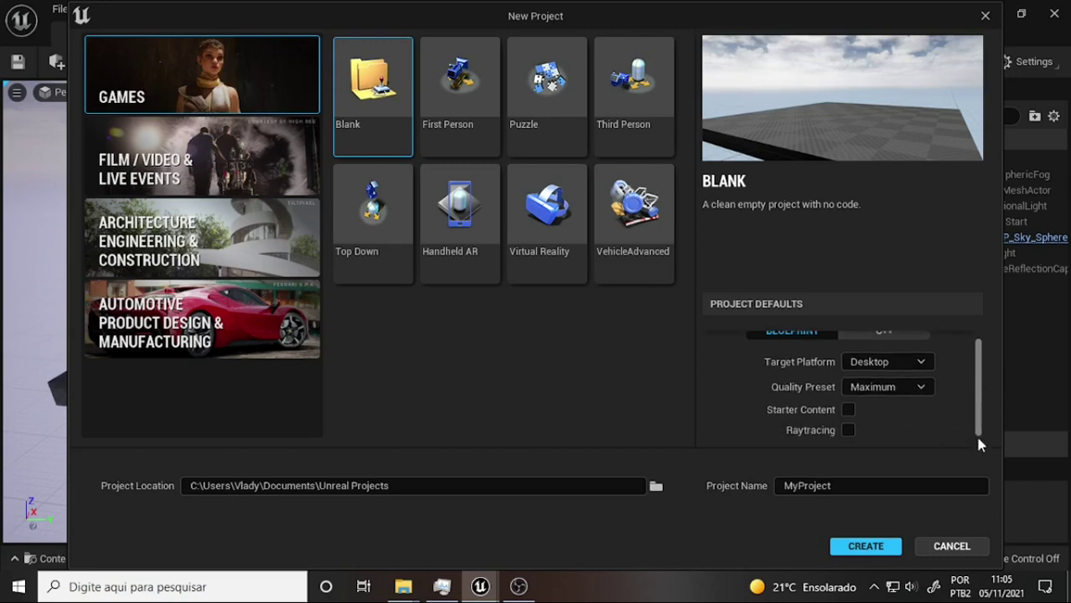
{"action": "left_click", "coordinate": [811, 493]}
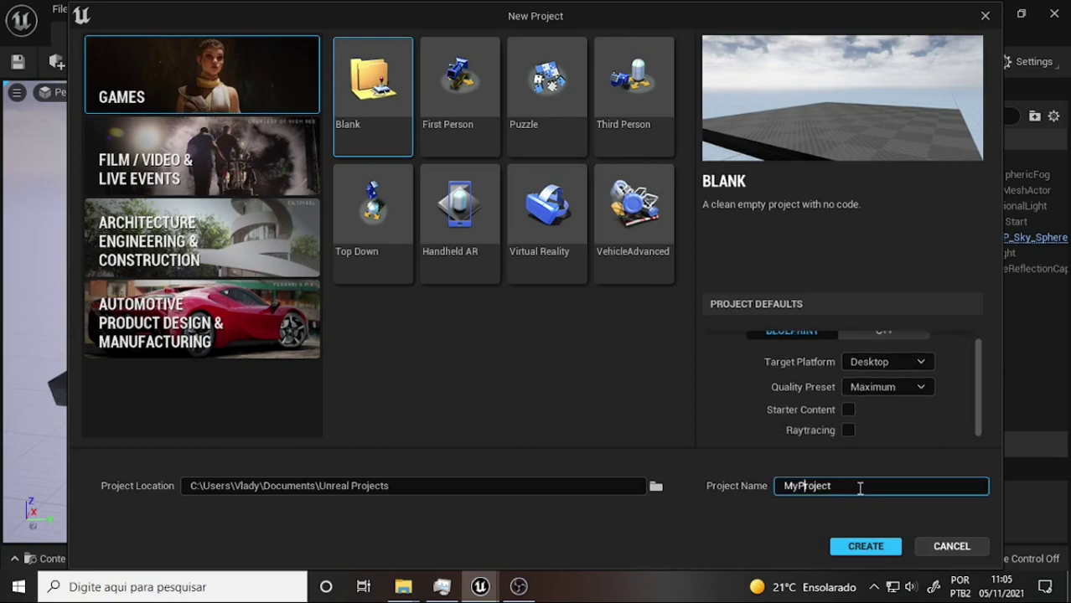
{"action": "left_click_drag", "start_coordinate": [839, 485], "coordinate": [795, 505]}
{"action": "type", "text": "asp01"}
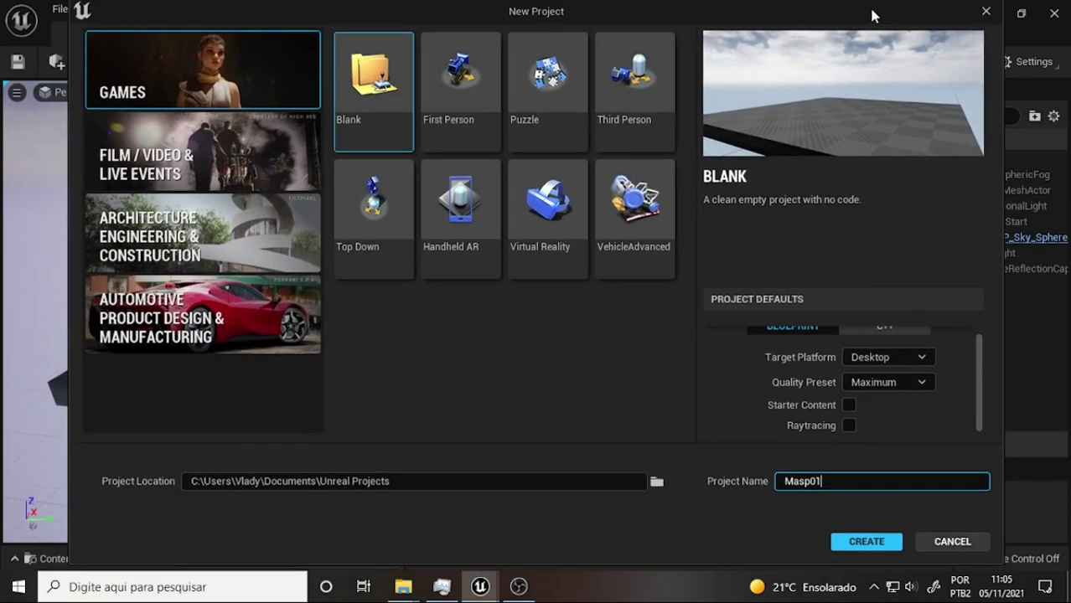
{"action": "left_click", "coordinate": [869, 545]}
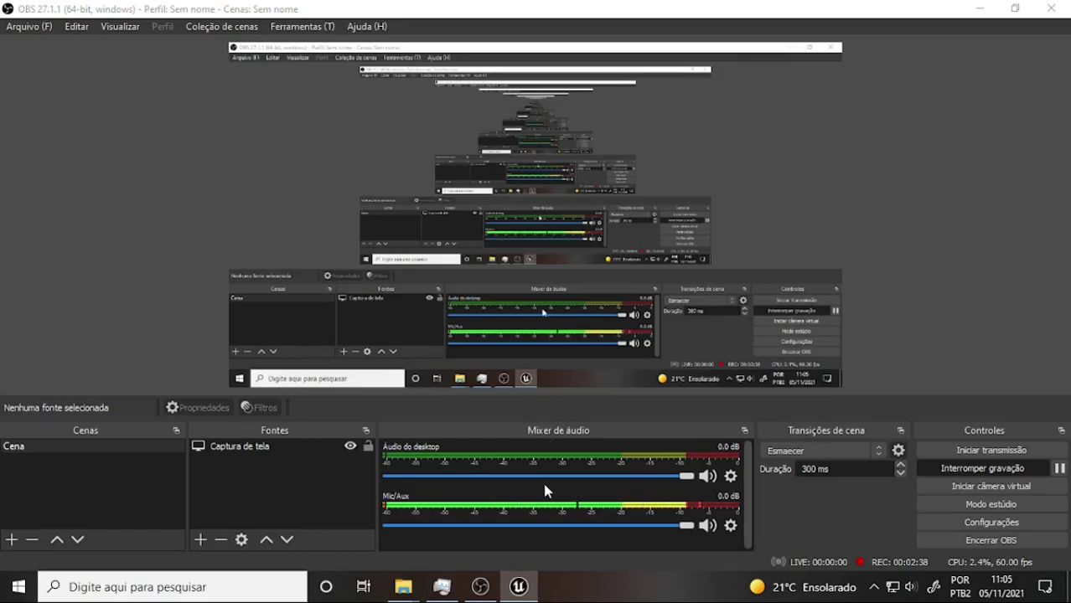
Close the Message Log, dismiss the new plugins notice and update the project file.
{"action": "left_click", "coordinate": [521, 587]}
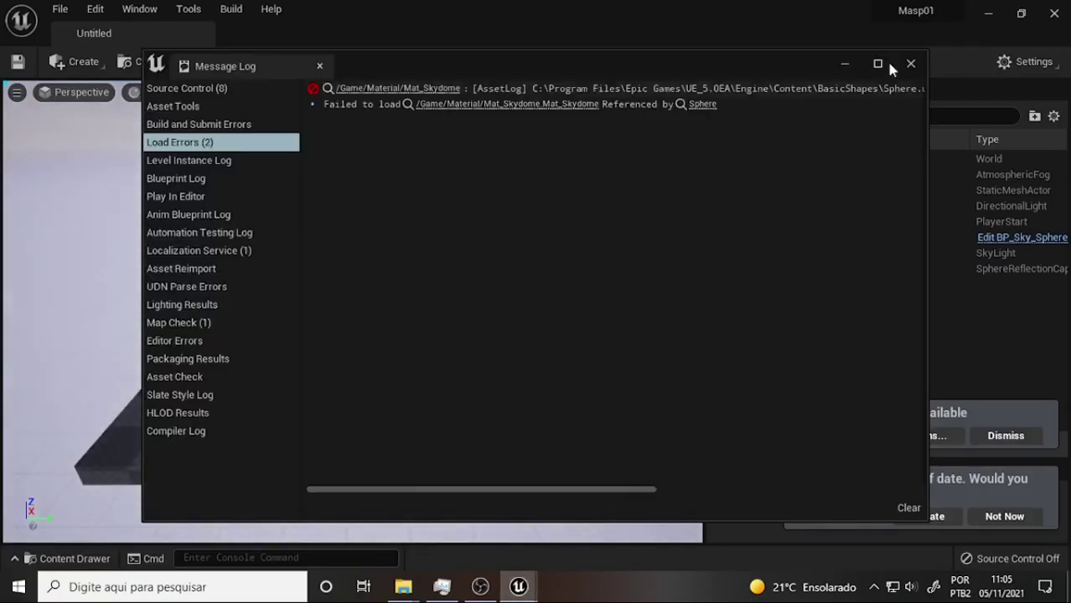
{"action": "left_click", "coordinate": [910, 64]}
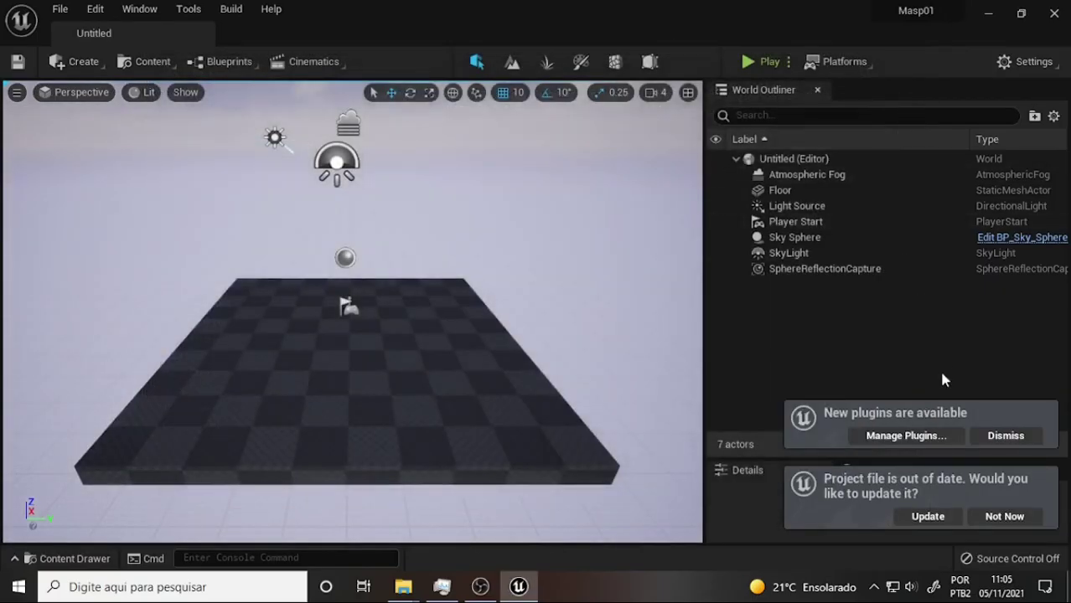
{"action": "left_click", "coordinate": [1005, 435]}
{"action": "left_click", "coordinate": [925, 515]}
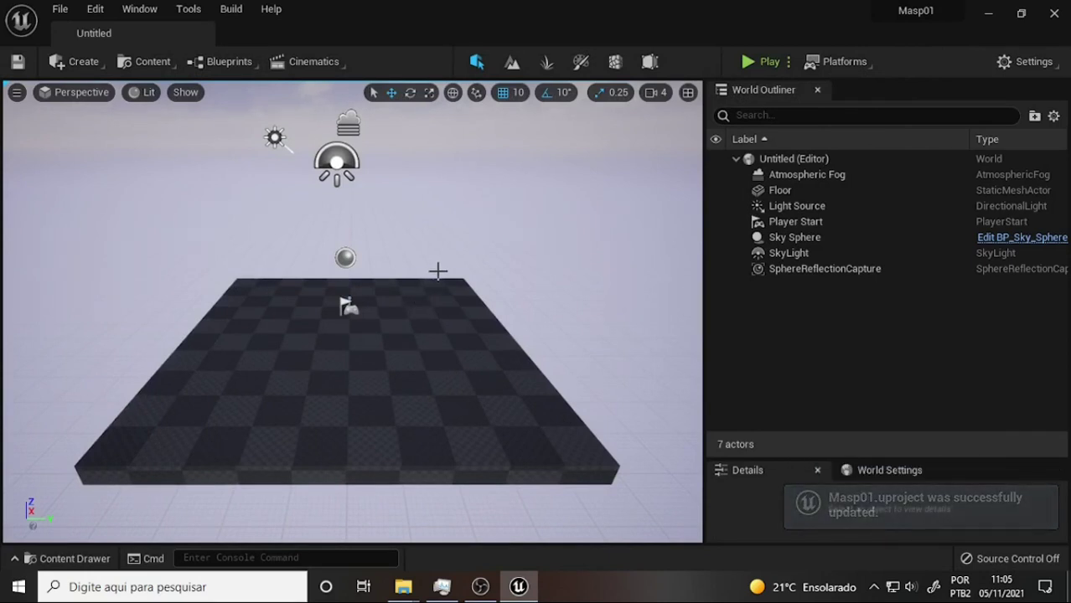
Open the Content Drawer to show the empty Masp01 Content folder.
{"action": "left_click", "coordinate": [59, 11]}
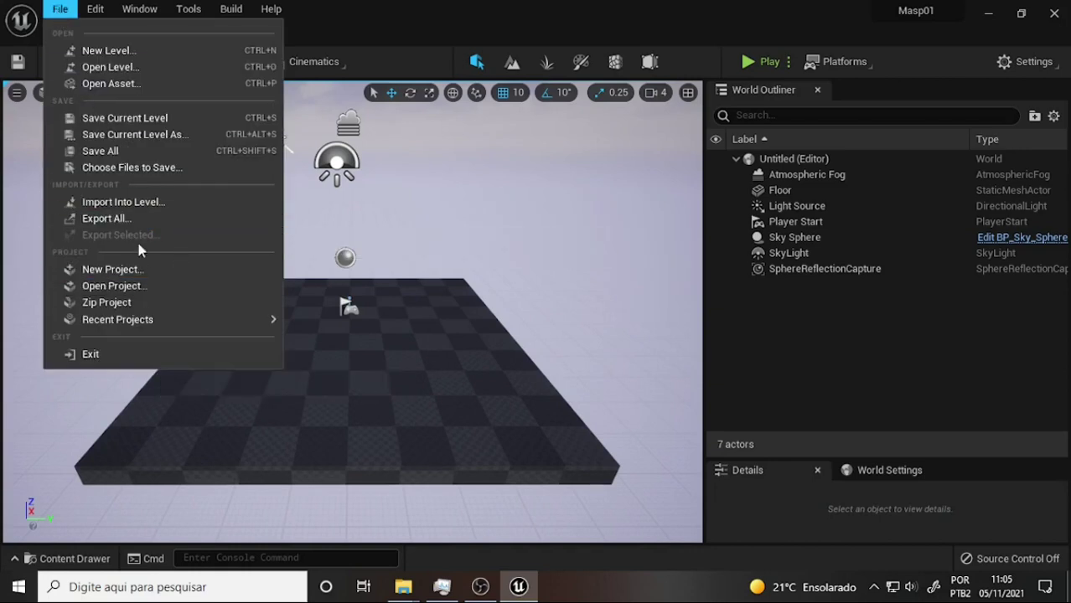
{"action": "left_click", "coordinate": [123, 157]}
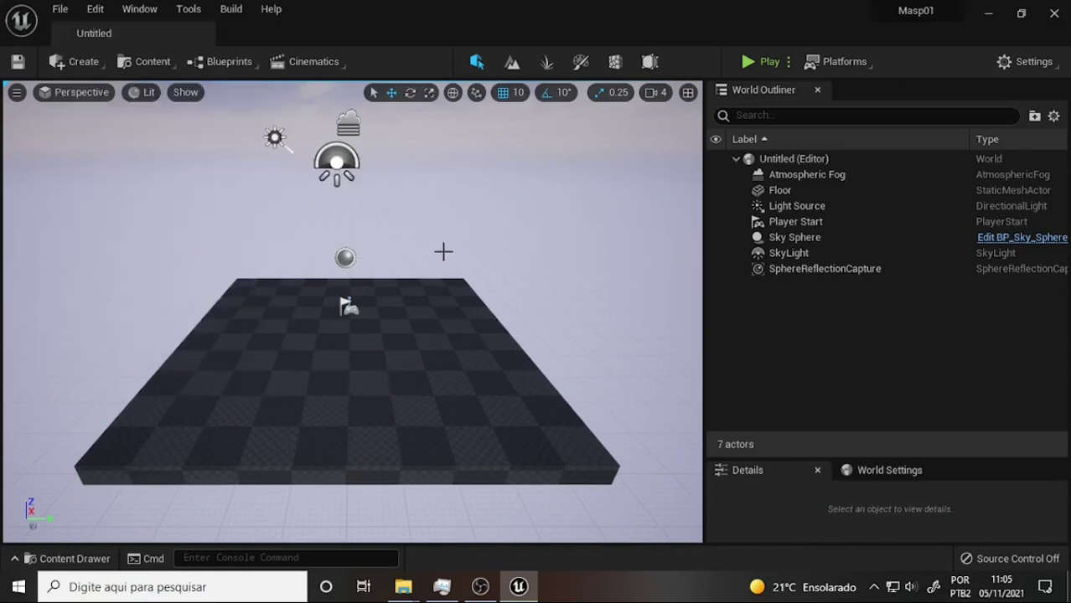
{"action": "left_click", "coordinate": [67, 561]}
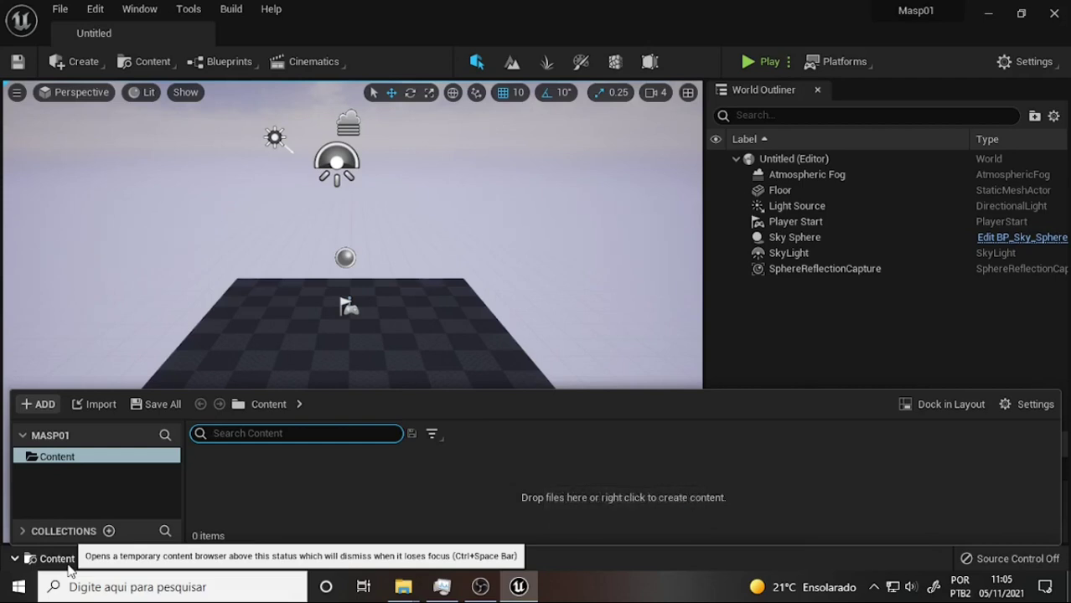
Restart the editor into the Masp00 project and close the message log.
{"action": "left_click", "coordinate": [60, 8]}
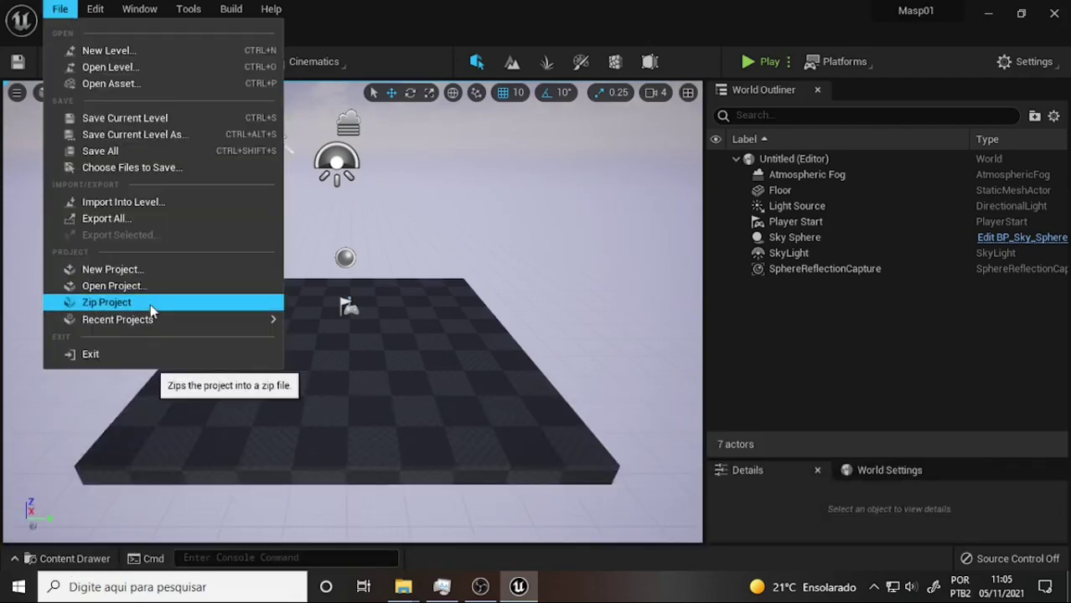
{"action": "mouse_move", "coordinate": [150, 320]}
{"action": "left_click", "coordinate": [325, 342]}
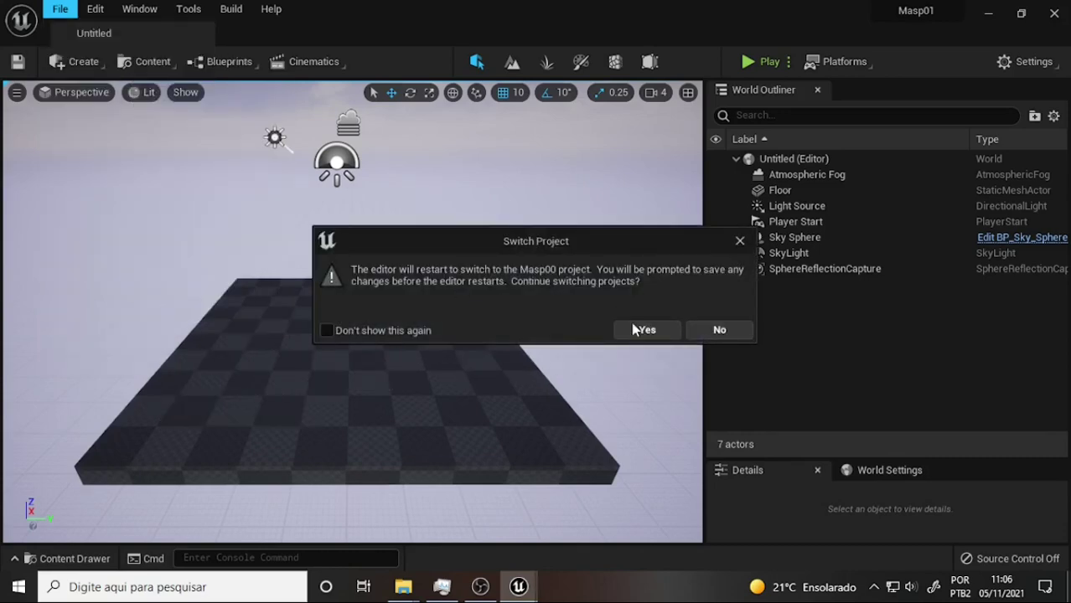
{"action": "left_click", "coordinate": [634, 329]}
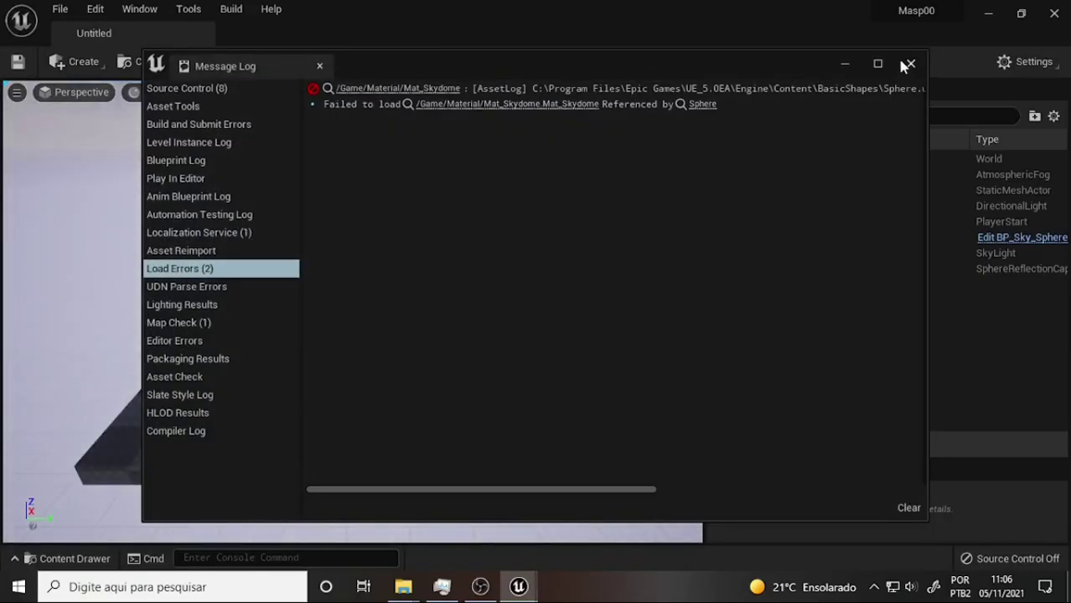
{"action": "left_click", "coordinate": [913, 66]}
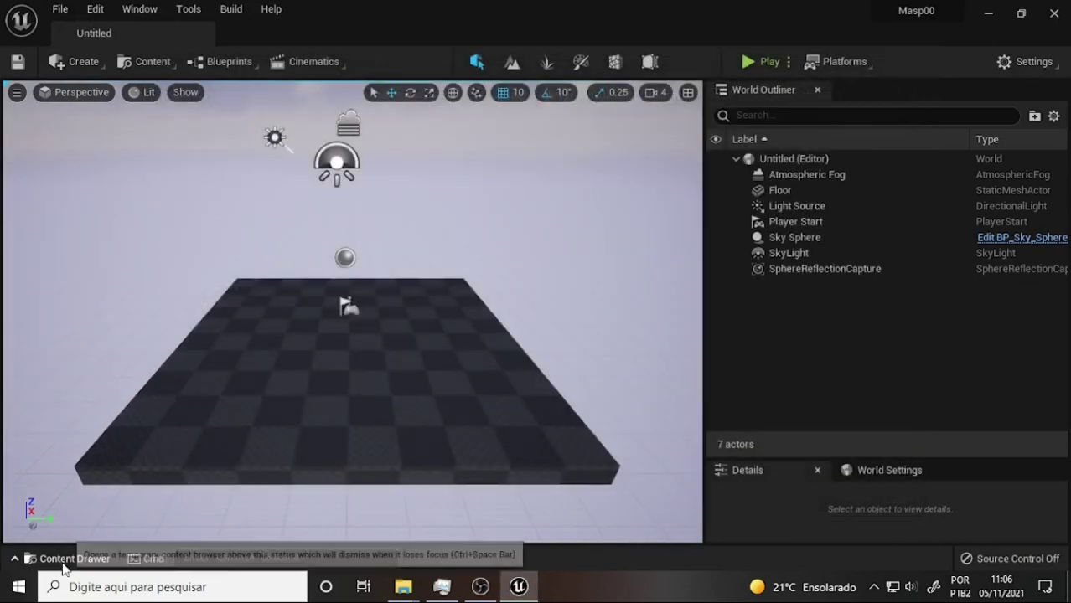
Open the Masp level from the Content Drawer.
{"action": "left_click", "coordinate": [34, 558]}
{"action": "mouse_move", "coordinate": [783, 471]}
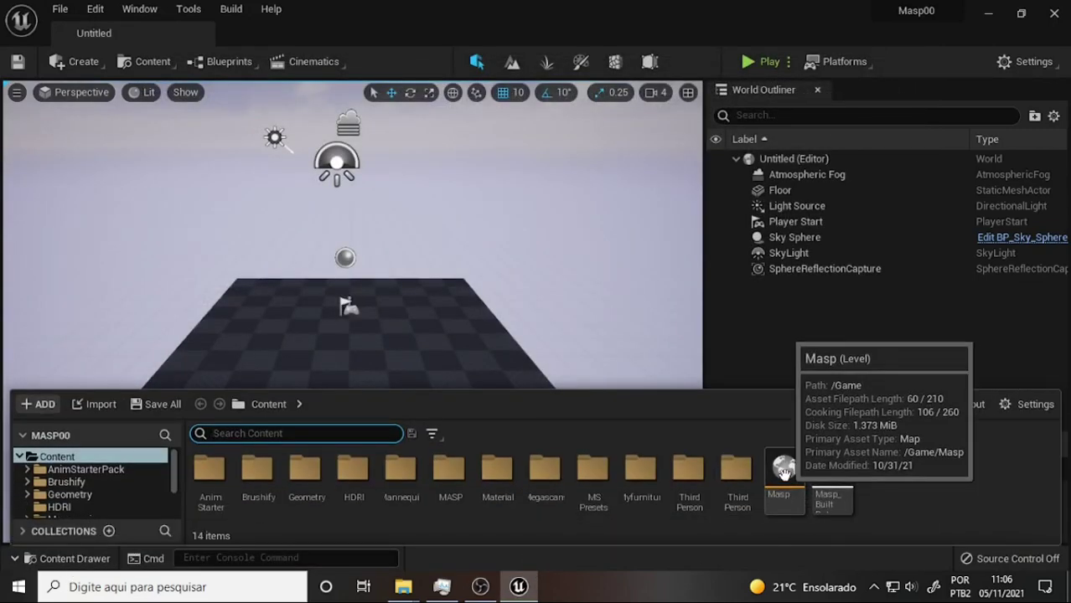
{"action": "left_click", "coordinate": [782, 471]}
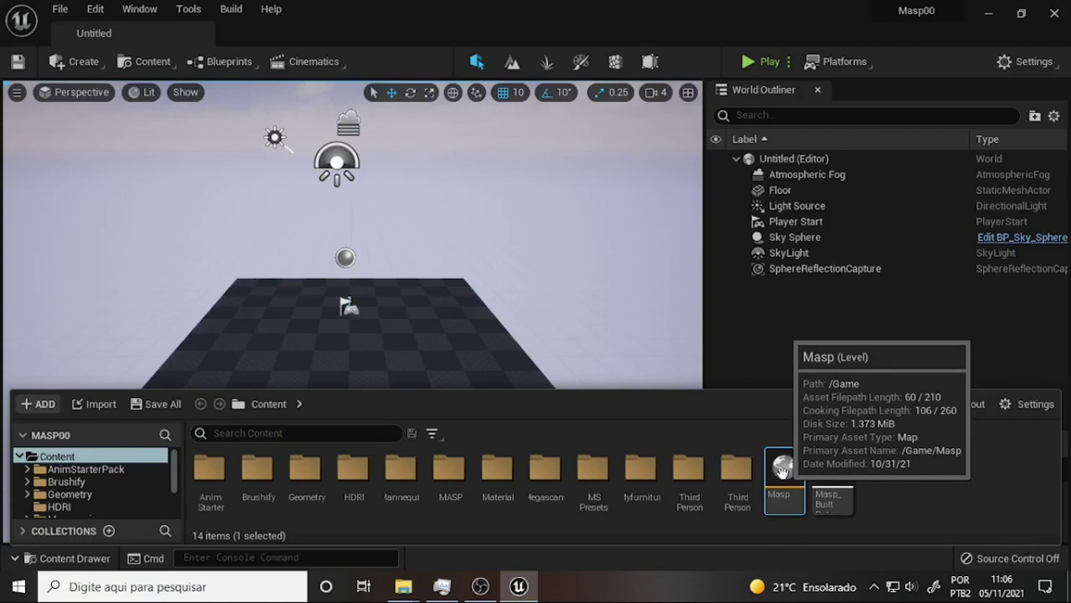
{"action": "double_click", "coordinate": [782, 472]}
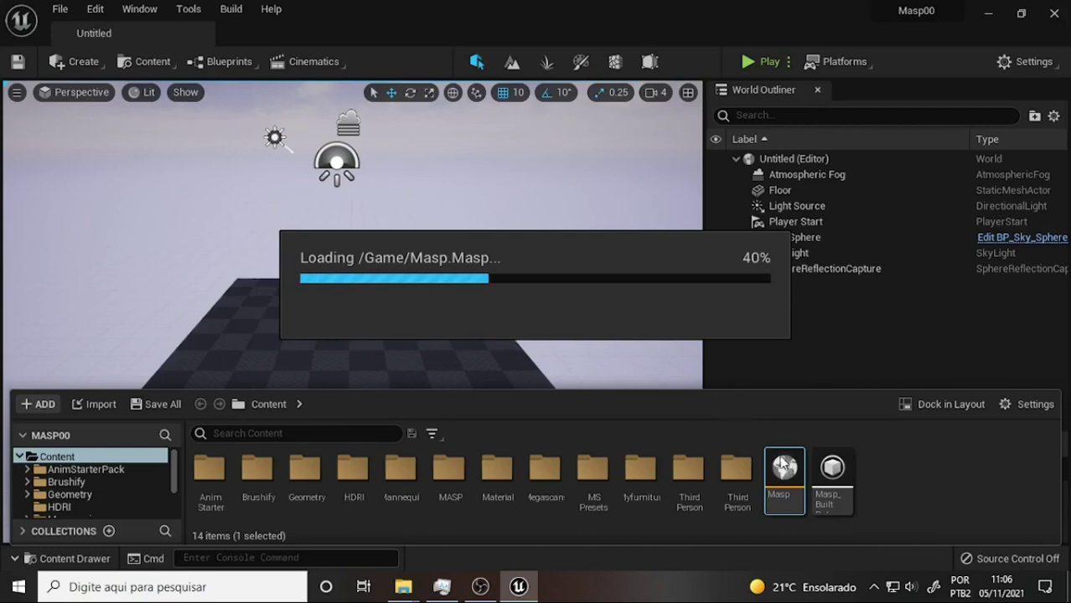
Migrate the Masp level and its dependencies into Unreal Projects/Masp01/Content.
{"action": "right_click", "coordinate": [916, 260]}
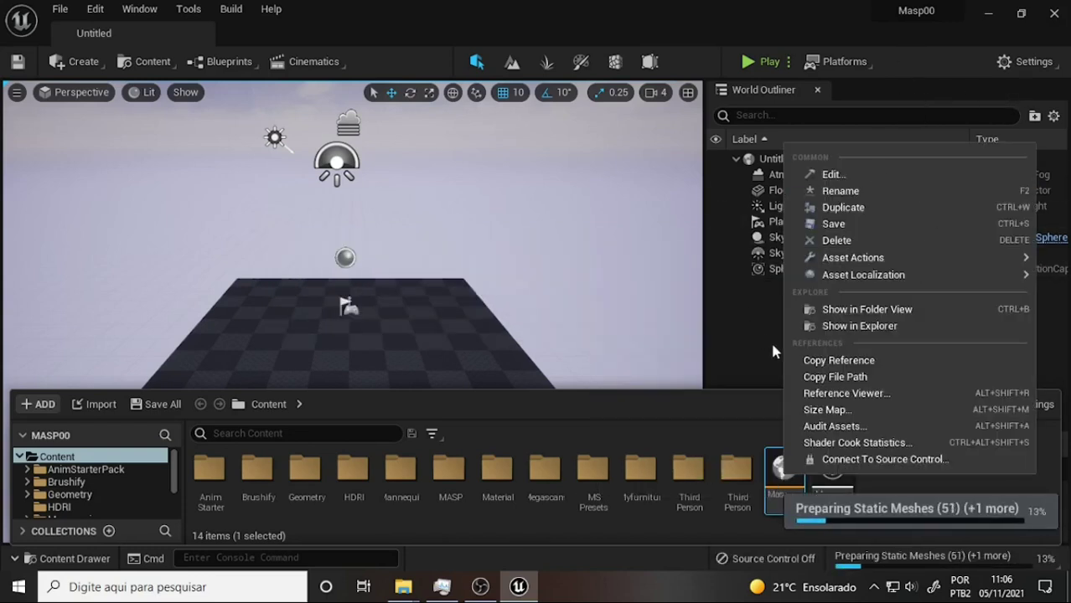
{"action": "mouse_move", "coordinate": [888, 275]}
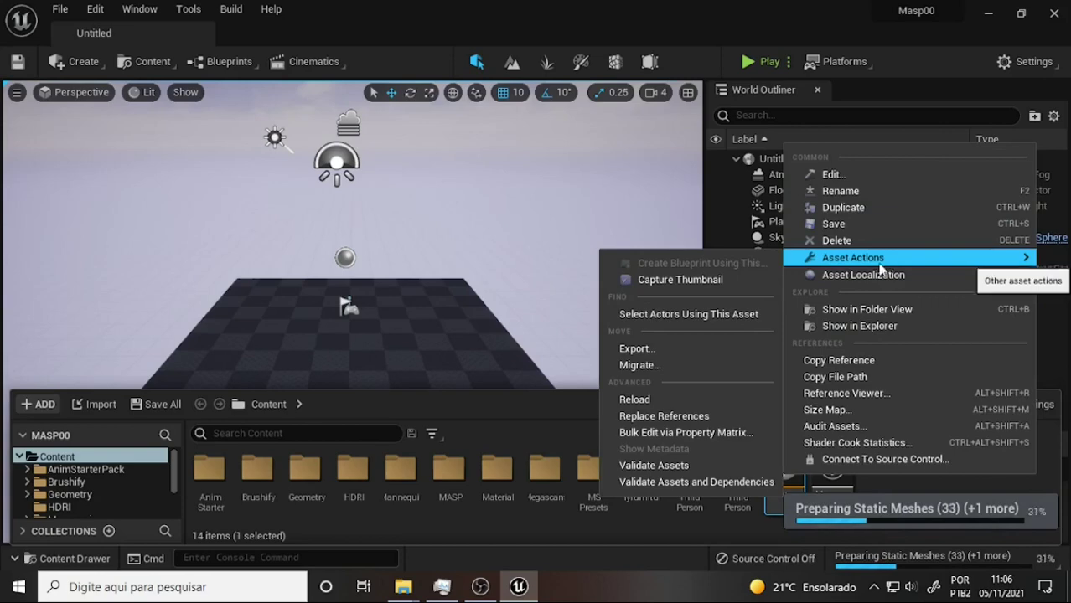
{"action": "left_click", "coordinate": [650, 367]}
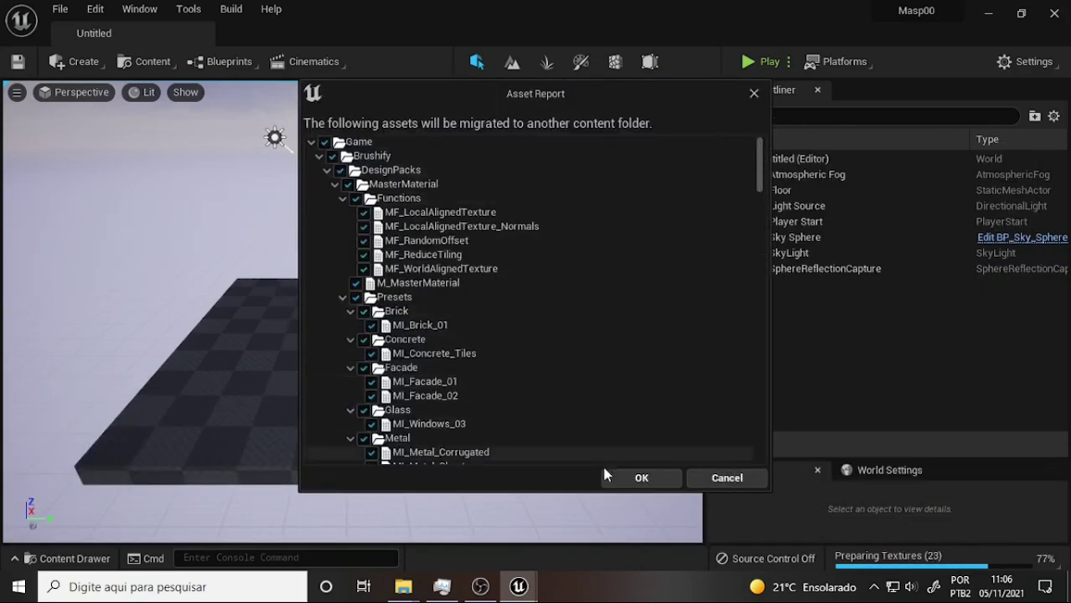
{"action": "left_click", "coordinate": [644, 479]}
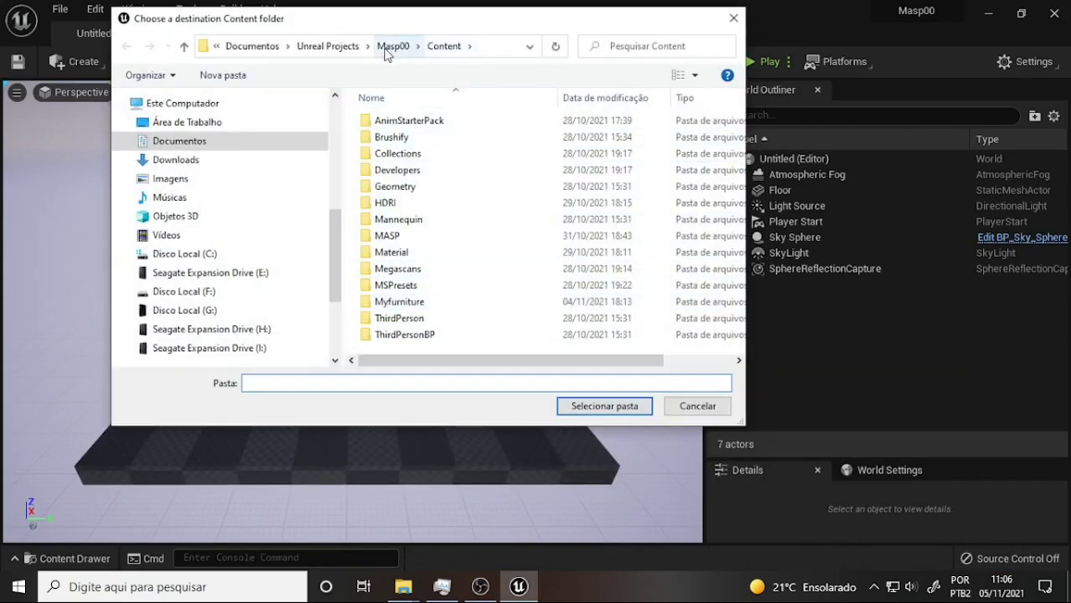
{"action": "left_click", "coordinate": [333, 49]}
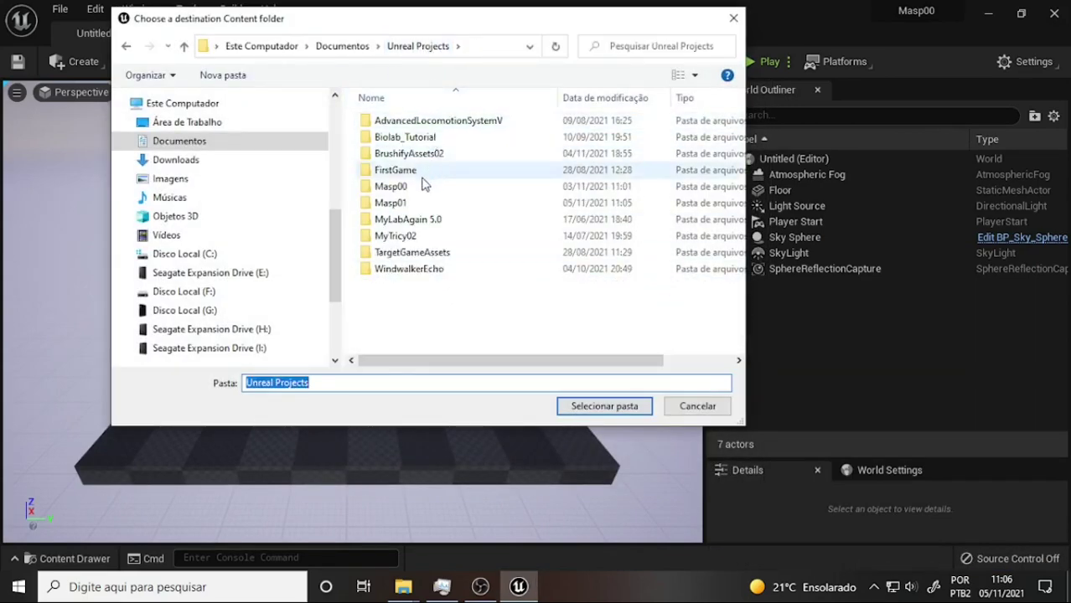
{"action": "double_click", "coordinate": [394, 203]}
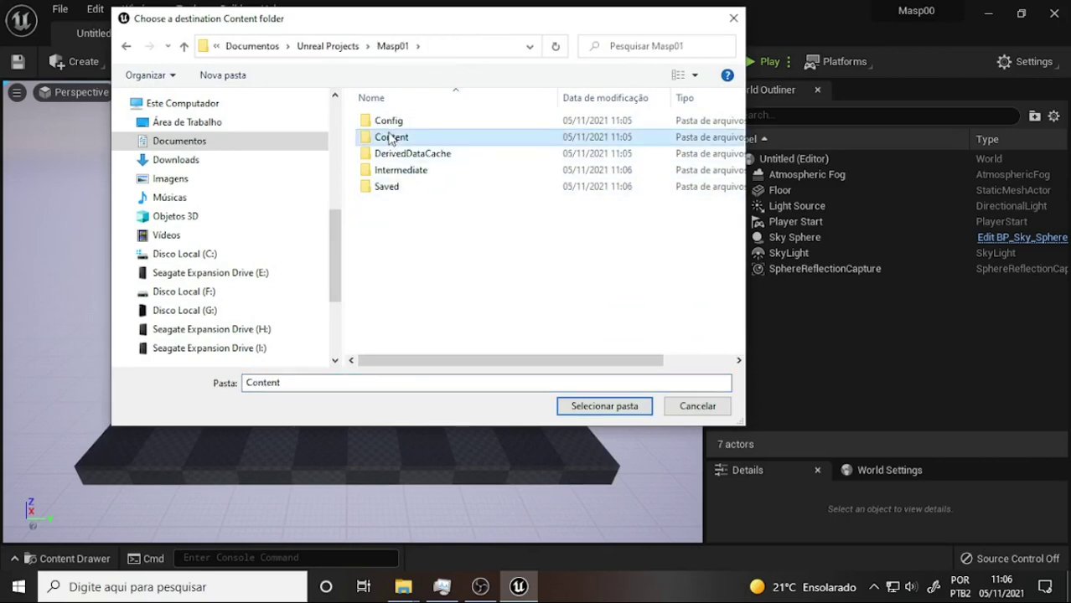
{"action": "double_click", "coordinate": [394, 137]}
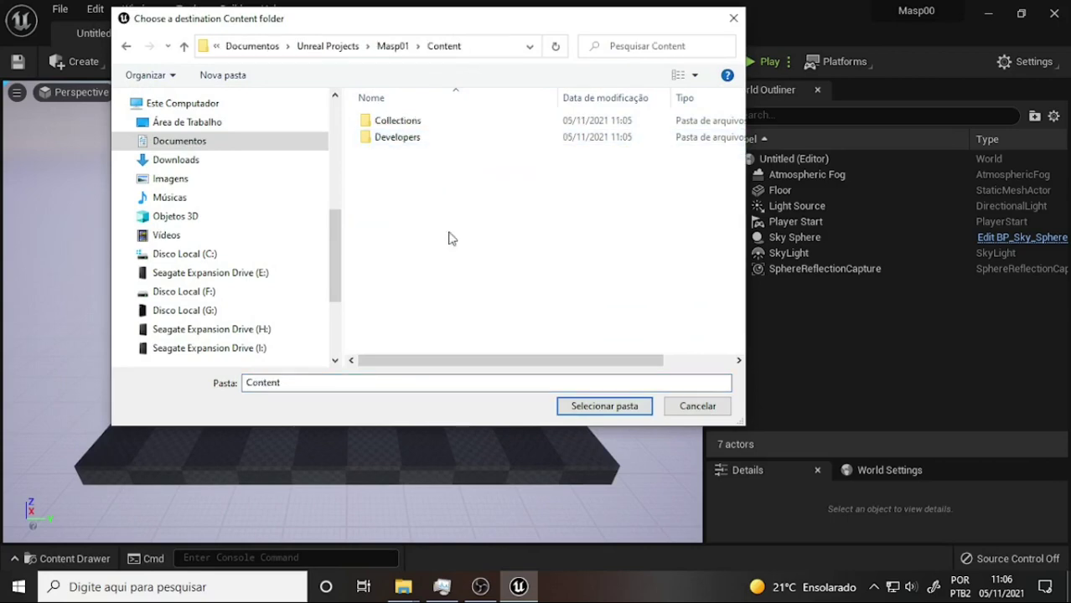
{"action": "left_click", "coordinate": [597, 407]}
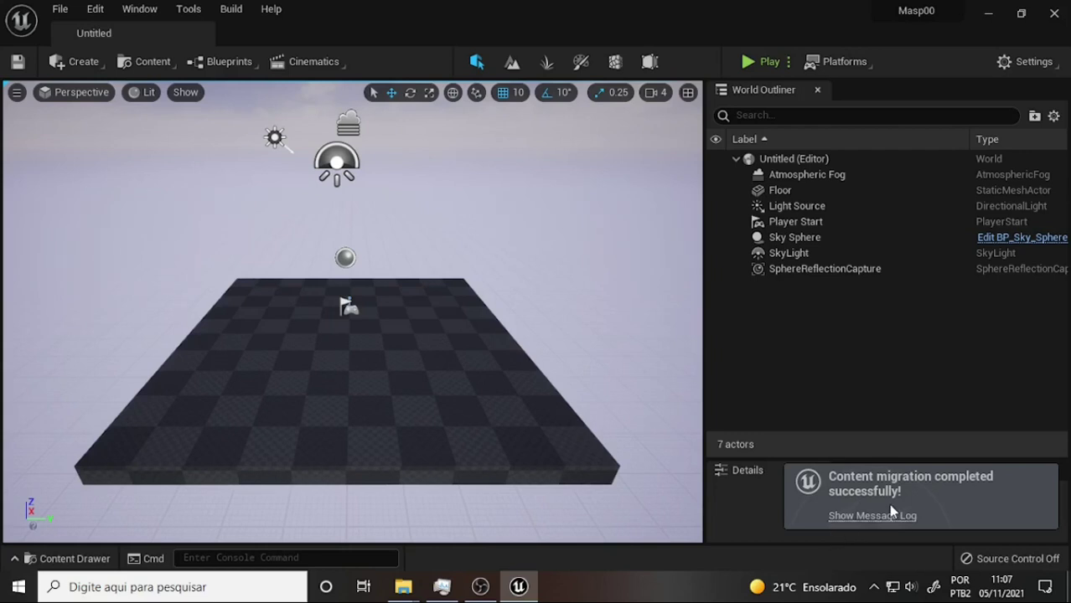
Restart the editor into Masp01 via Recent Projects and close the load error log.
{"action": "left_click", "coordinate": [59, 8]}
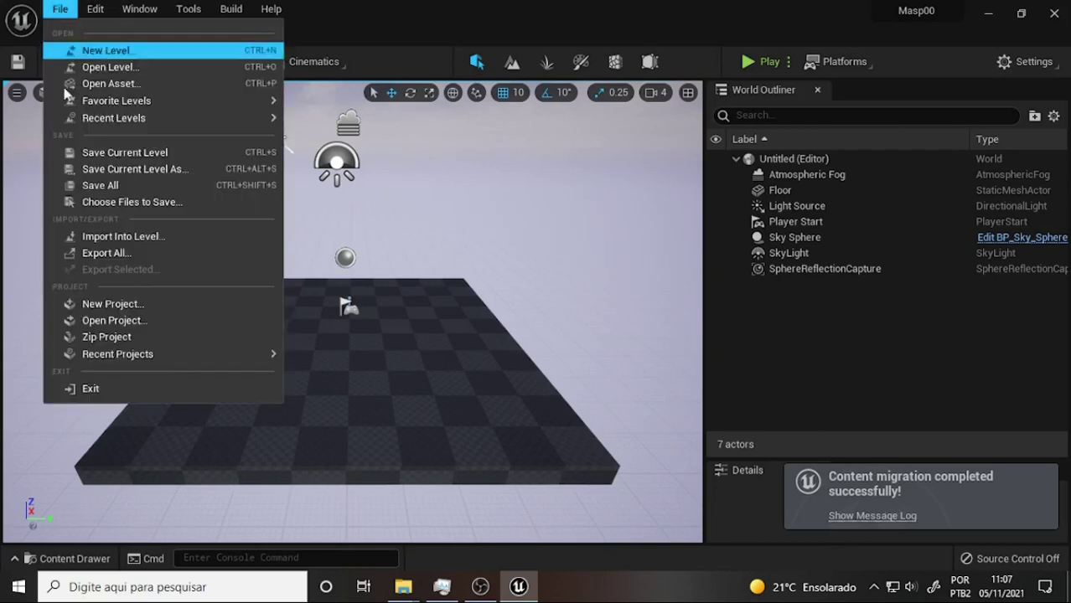
{"action": "mouse_move", "coordinate": [166, 356]}
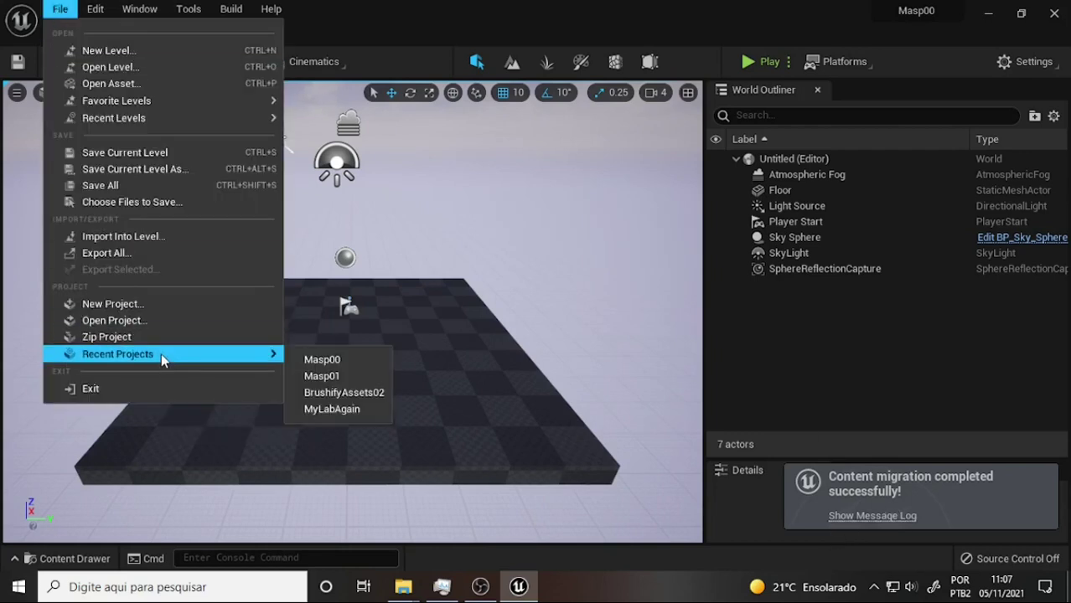
{"action": "left_click", "coordinate": [350, 378]}
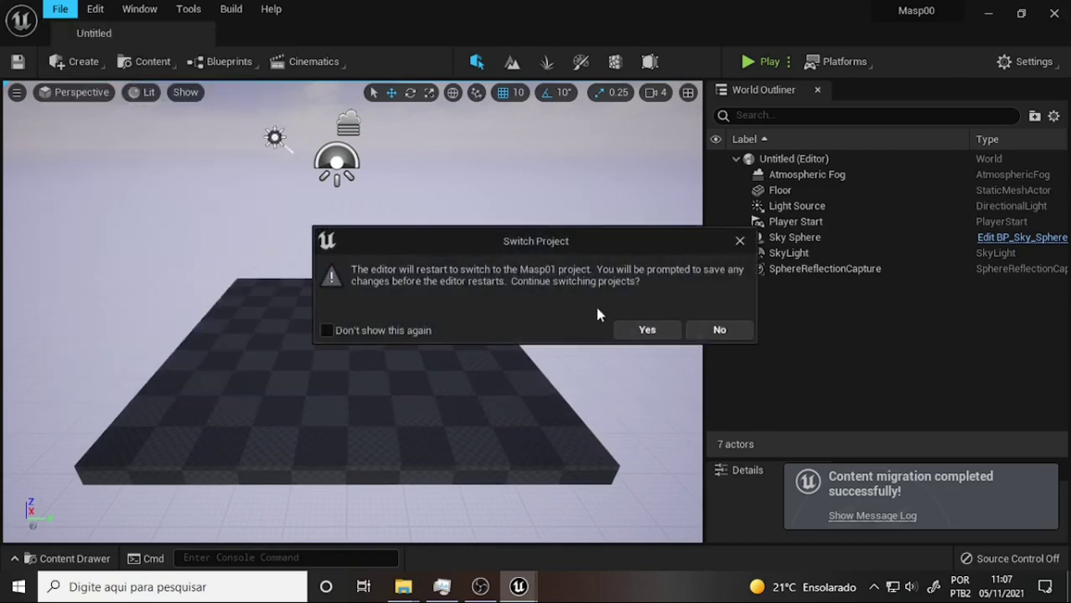
{"action": "left_click", "coordinate": [645, 332]}
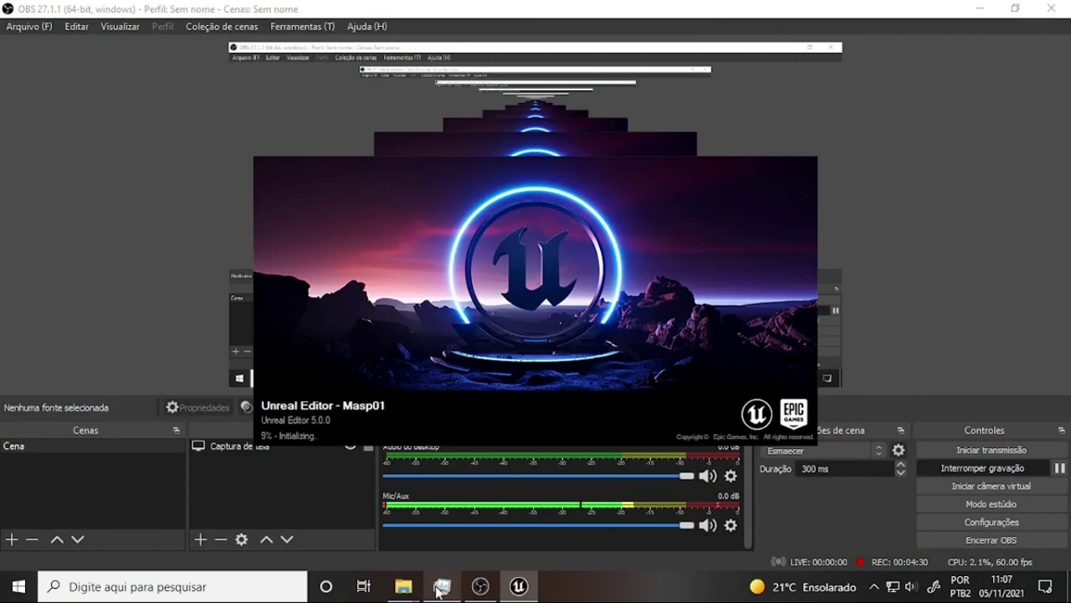
{"action": "left_click", "coordinate": [437, 589]}
{"action": "left_click", "coordinate": [439, 588]}
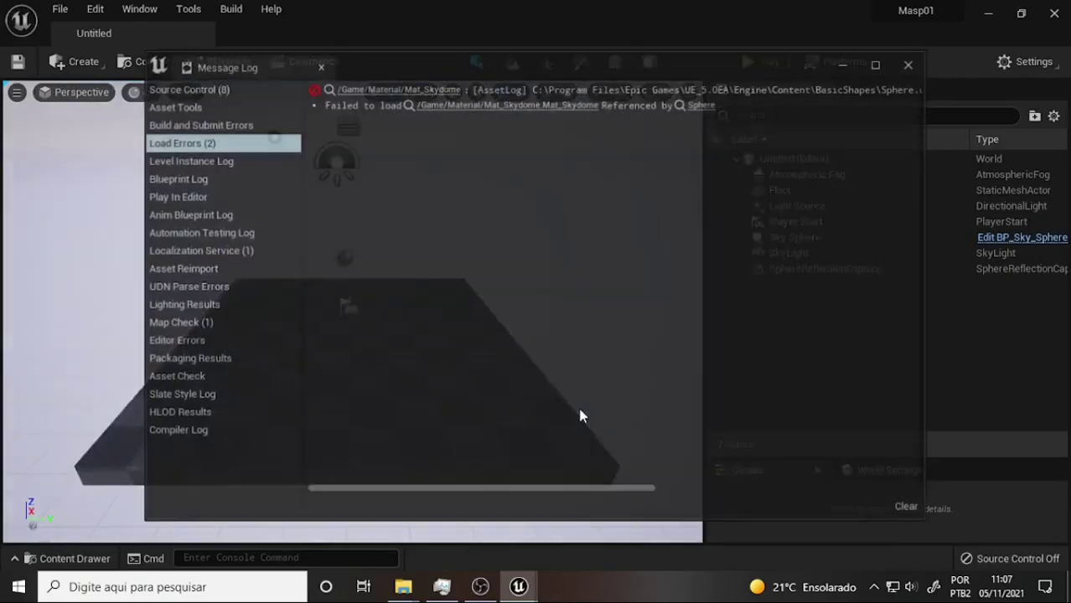
{"action": "left_click", "coordinate": [910, 63]}
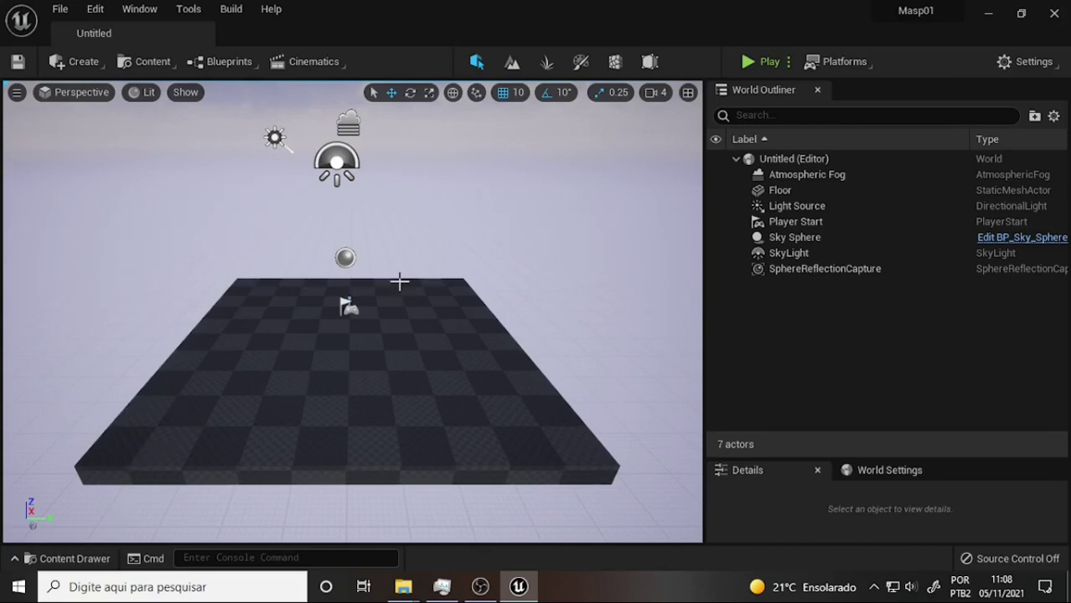
Load the migrated Masp level from the Content Drawer and orbit around the highrise tower.
{"action": "left_click", "coordinate": [67, 558]}
{"action": "double_click", "coordinate": [593, 472]}
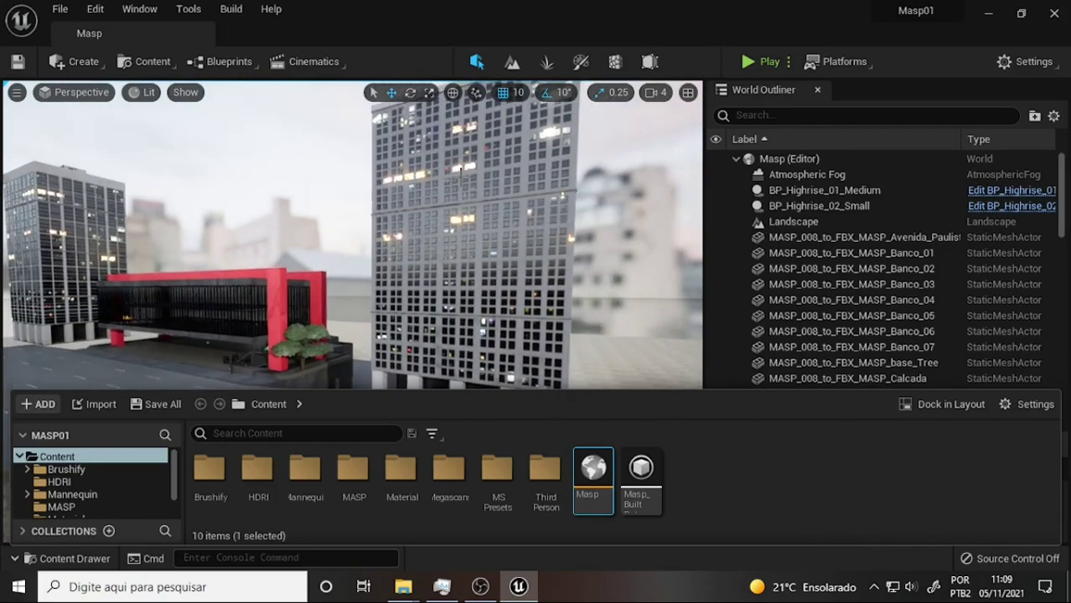
{"action": "left_click_drag", "start_coordinate": [460, 172], "coordinate": [470, 180]}
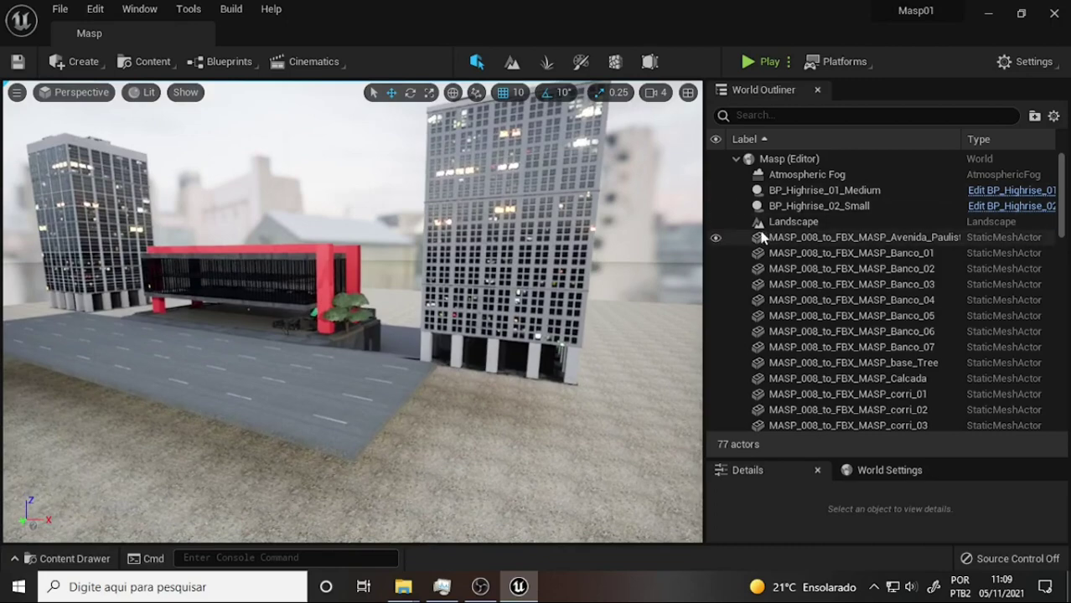
{"action": "left_click", "coordinate": [442, 586]}
{"action": "left_click", "coordinate": [442, 586]}
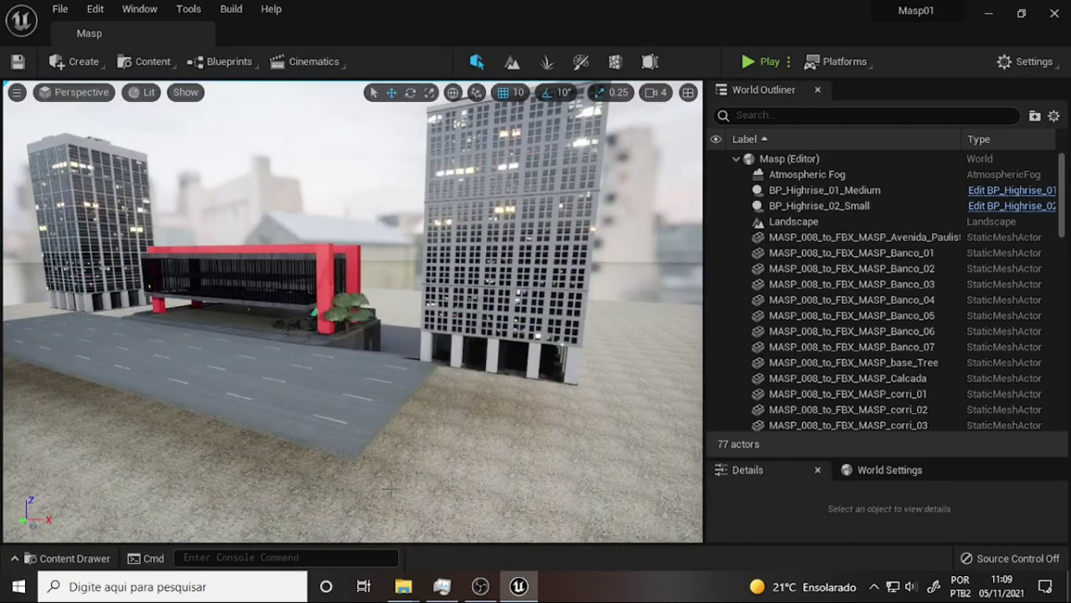
{"action": "left_click", "coordinate": [33, 560]}
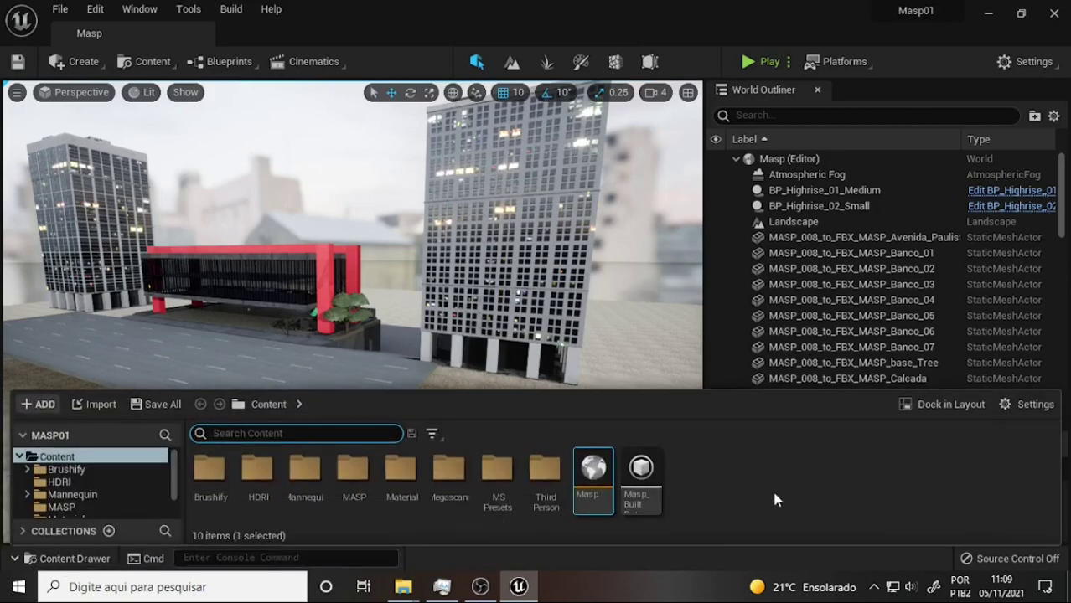
Duplicate the Masp level as MaspBuildings, save it and open the copy.
{"action": "right_click", "coordinate": [586, 474]}
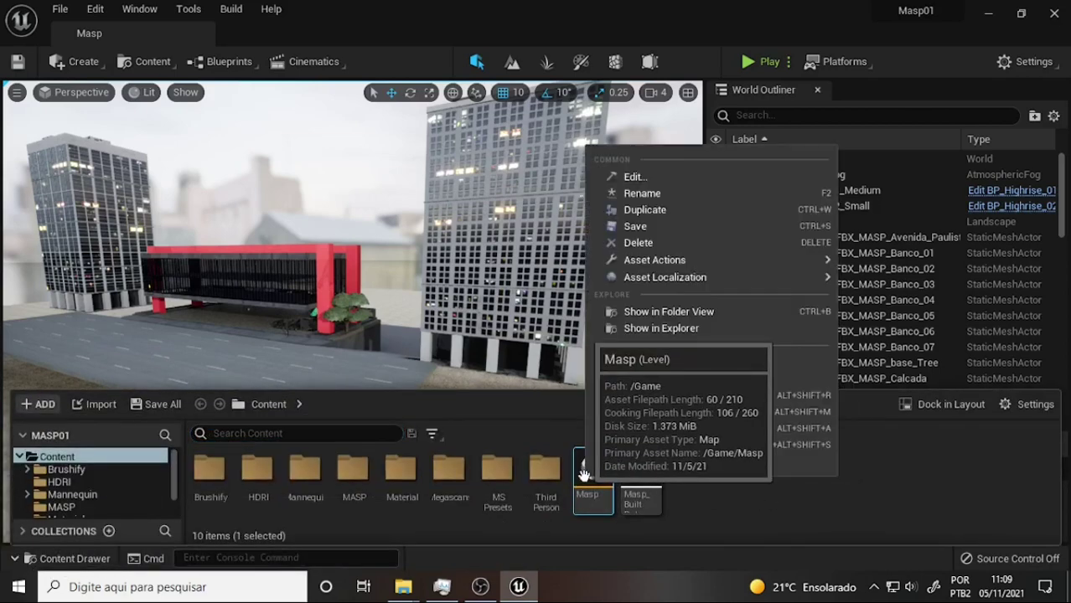
{"action": "left_click", "coordinate": [681, 210]}
{"action": "left_click", "coordinate": [647, 501]}
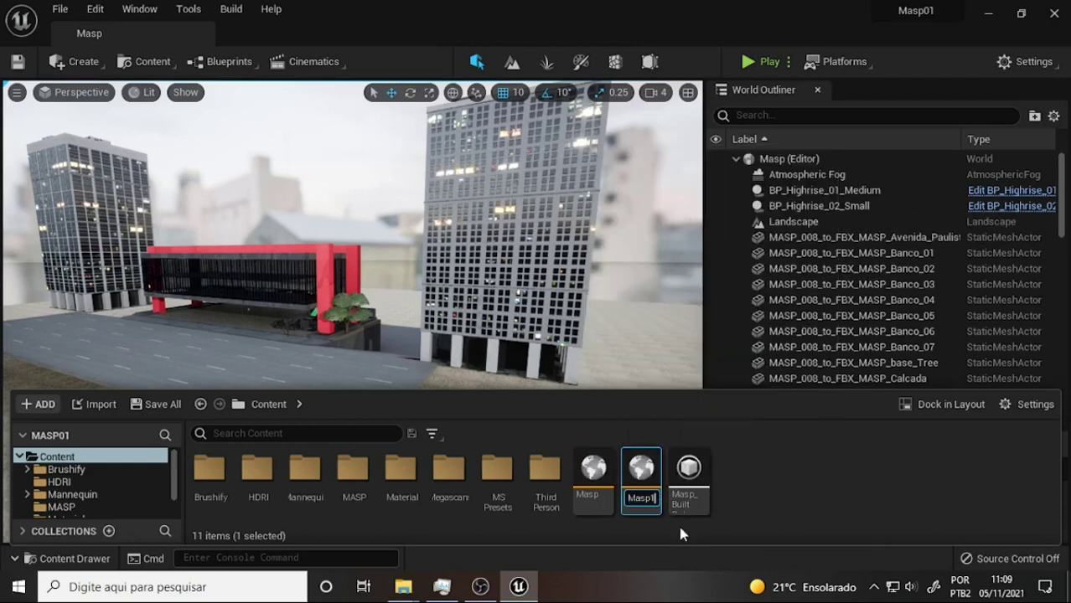
{"action": "key", "text": "BackSpace"}
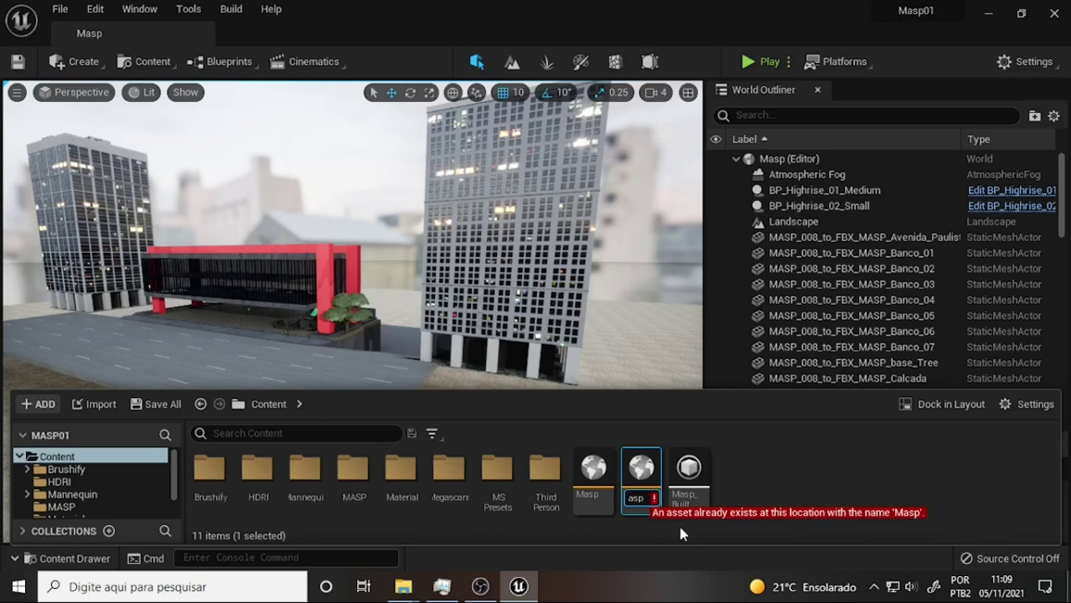
{"action": "type", "text": "Buil"}
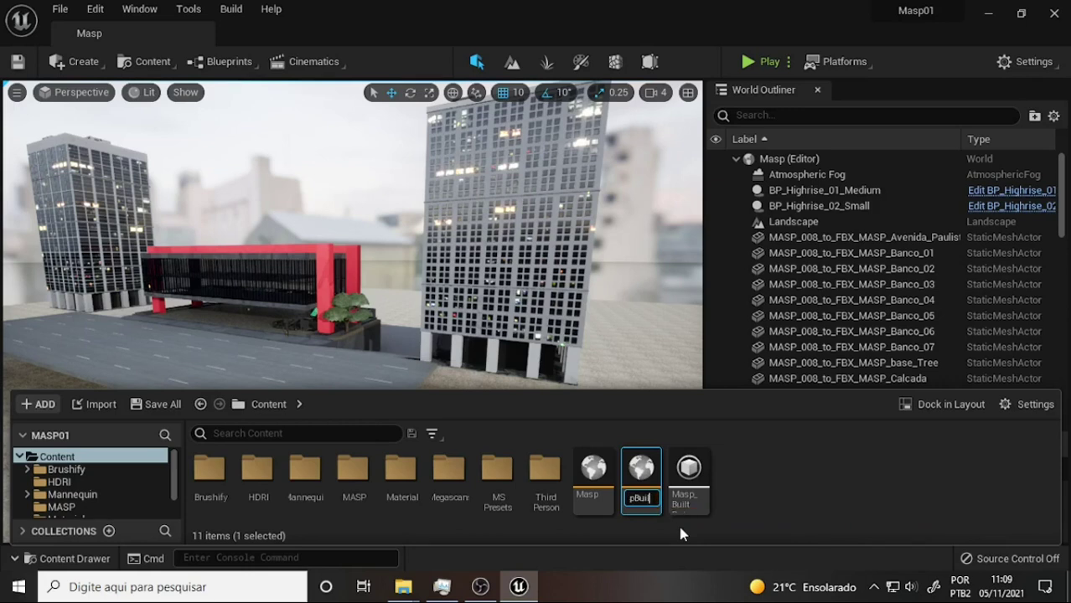
{"action": "type", "text": "dings"}
{"action": "key", "text": "Return"}
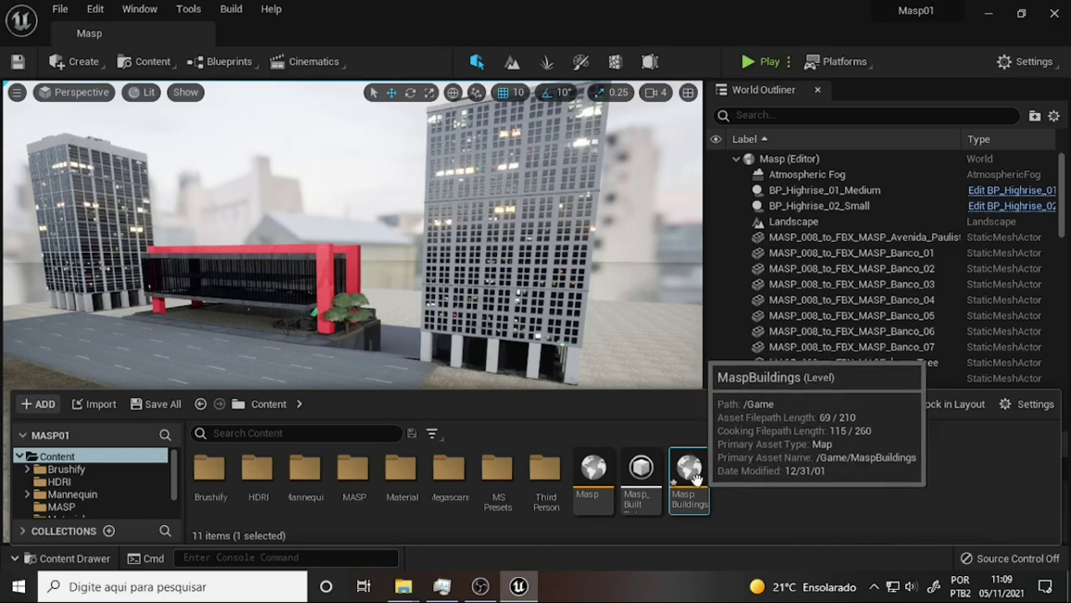
{"action": "key", "text": "ctrl+s"}
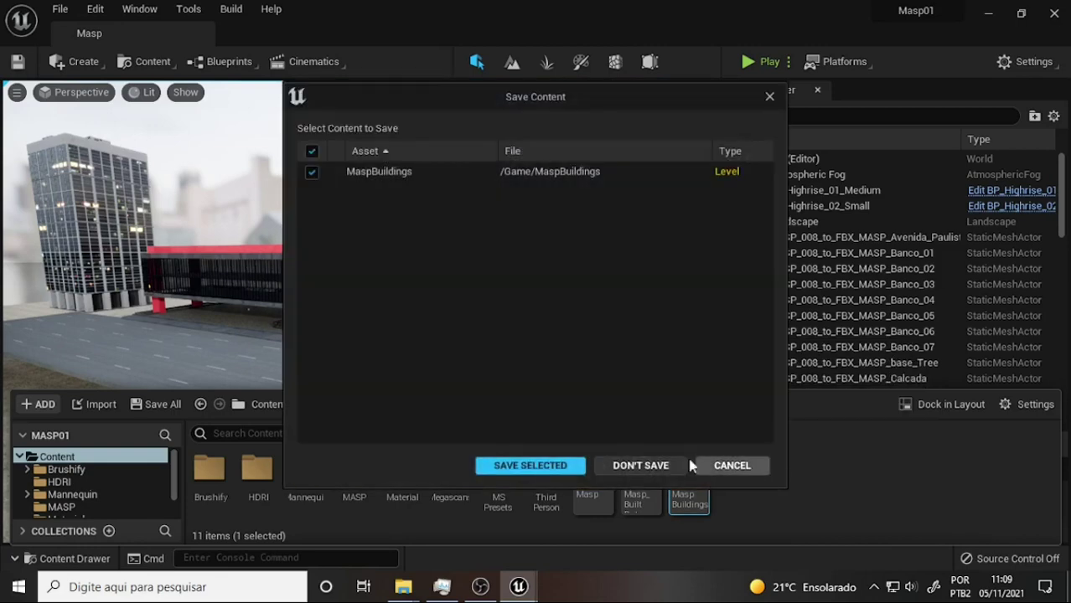
{"action": "left_click", "coordinate": [529, 466]}
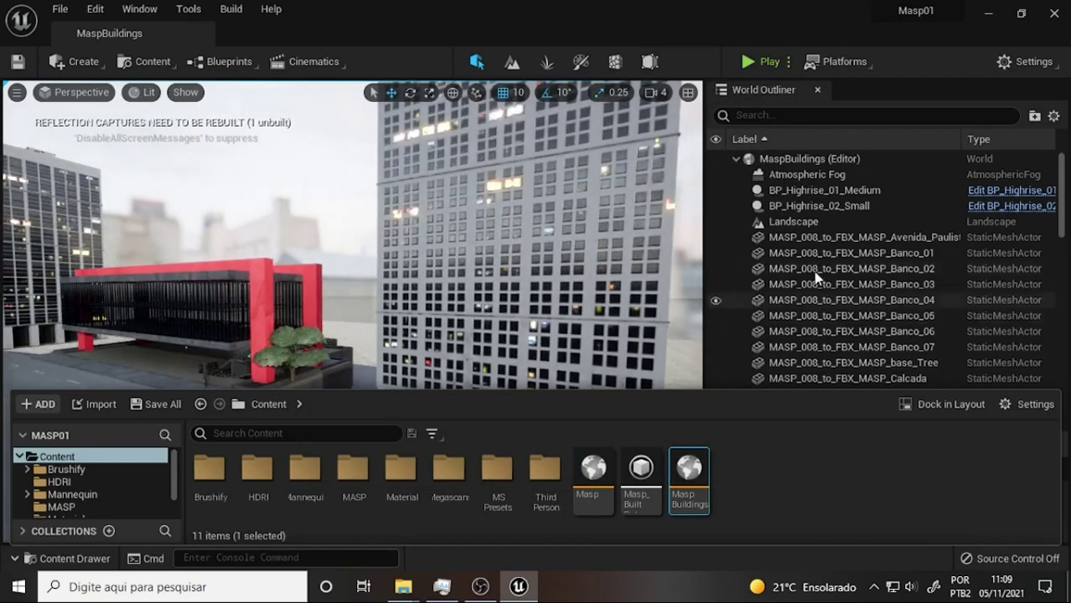
Select all MASP_008 building actors in the World Outliner, delete them, and frame both highrises.
{"action": "left_click", "coordinate": [787, 223]}
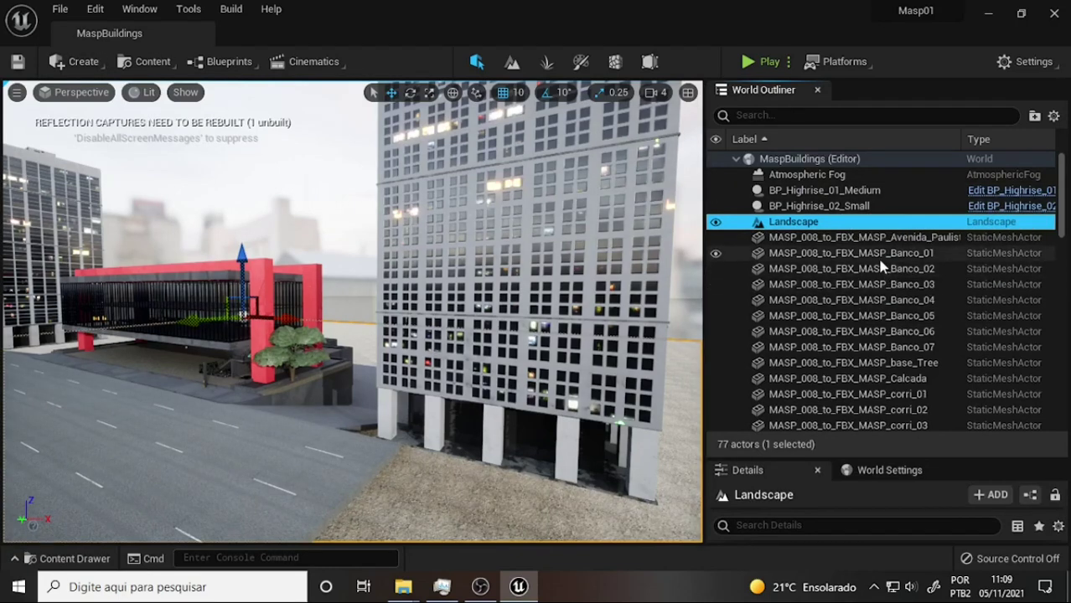
{"action": "scroll", "coordinate": [887, 270], "scroll_direction": "down", "scroll_amount": 4}
{"action": "scroll", "coordinate": [887, 270], "scroll_direction": "down", "scroll_amount": 4}
{"action": "scroll", "coordinate": [886, 269], "scroll_direction": "down", "scroll_amount": 4}
{"action": "scroll", "coordinate": [893, 269], "scroll_direction": "down", "scroll_amount": 5}
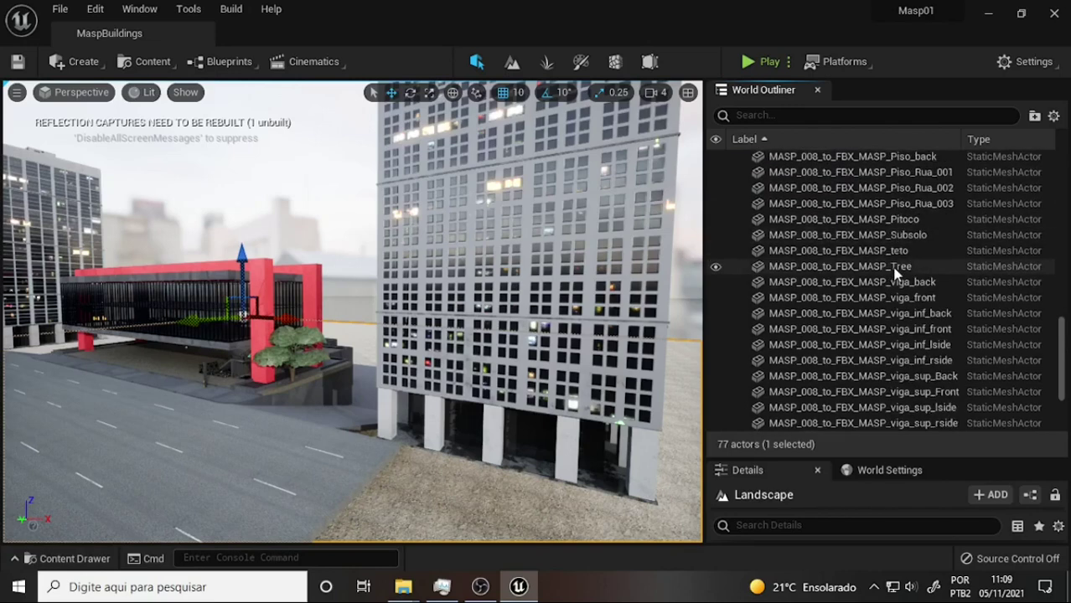
{"action": "scroll", "coordinate": [895, 270], "scroll_direction": "down", "scroll_amount": 5}
{"action": "left_click", "coordinate": [863, 346], "text": "shift"}
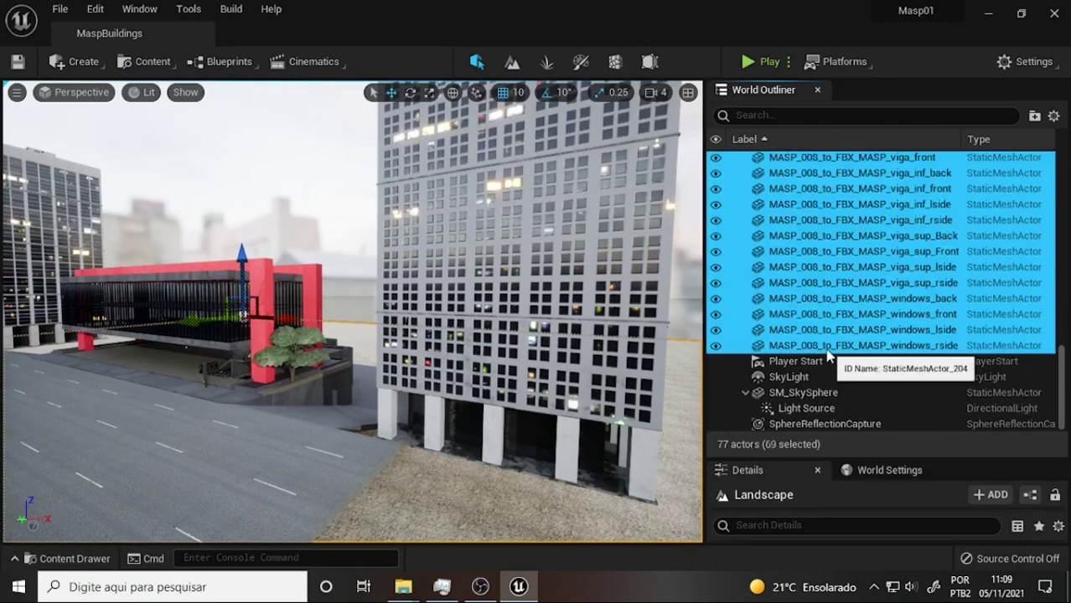
{"action": "key", "text": "Delete"}
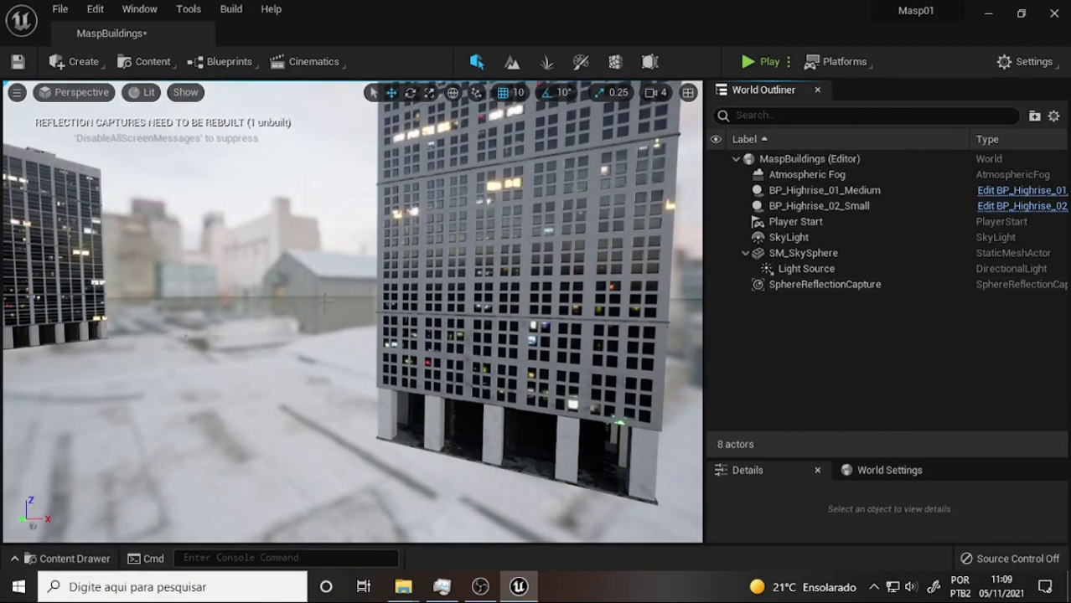
{"action": "right_click_drag", "start_coordinate": [351, 310], "coordinate": [469, 310]}
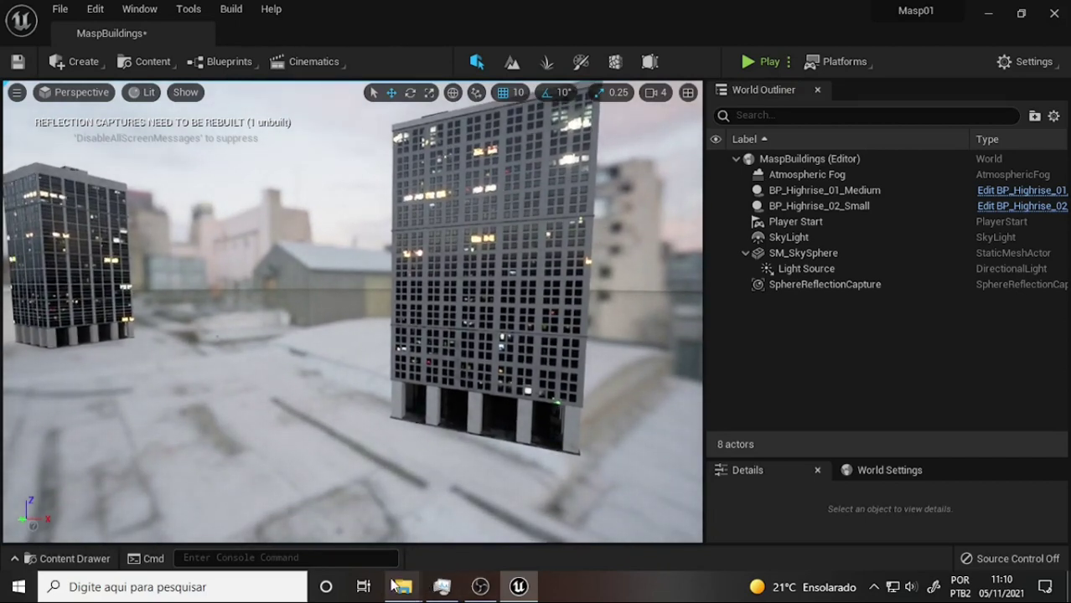
{"action": "right_click_drag", "start_coordinate": [486, 378], "coordinate": [509, 384]}
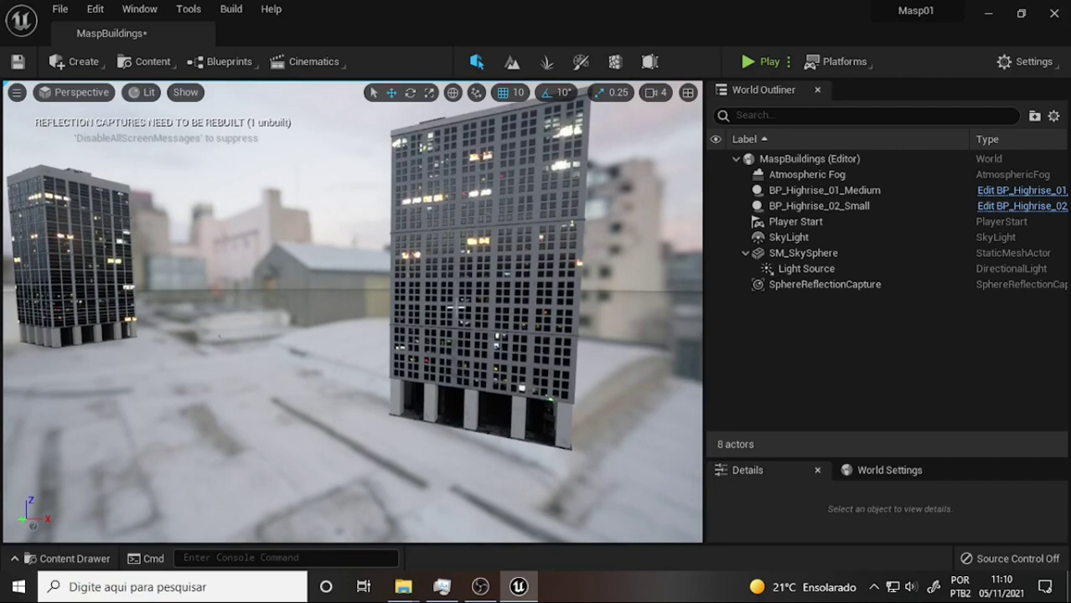
Save all levels and assets, minimize Unreal, and launch Blender 2.92 from the desktop.
{"action": "left_click", "coordinate": [60, 8]}
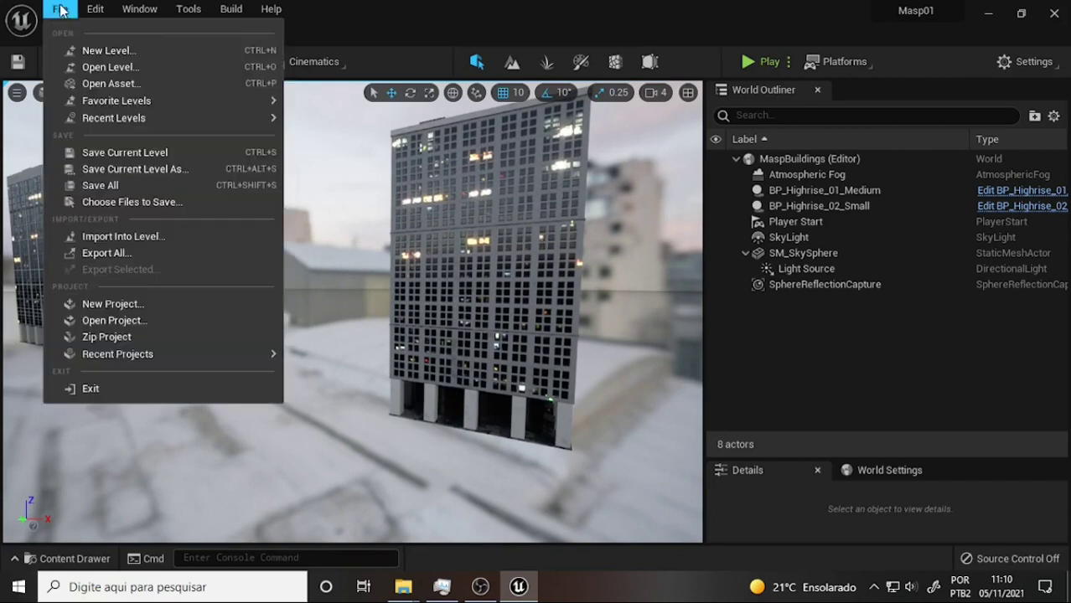
{"action": "left_click", "coordinate": [102, 188]}
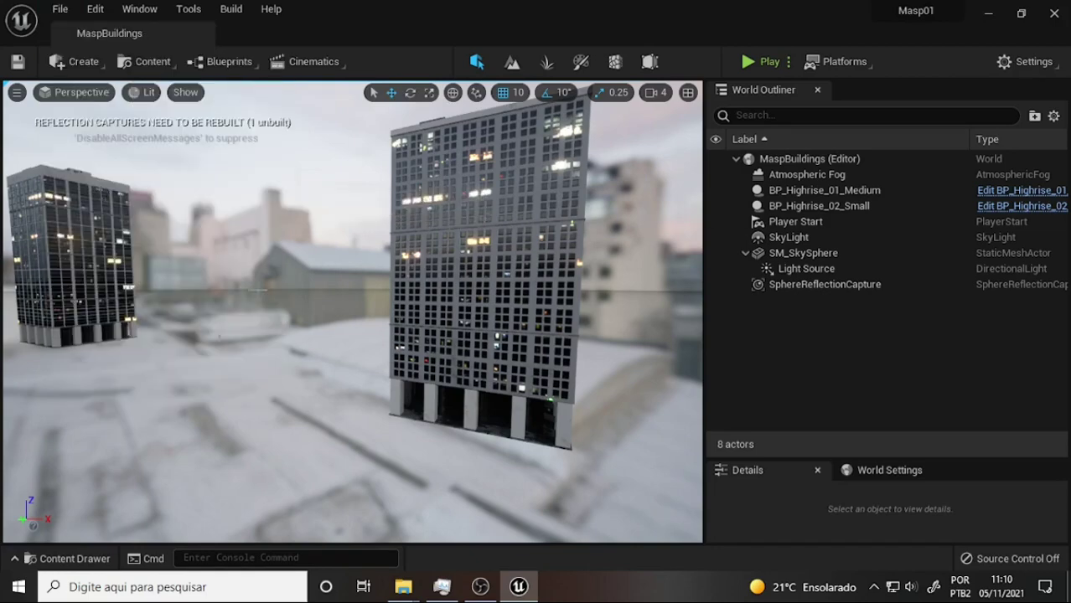
{"action": "left_click", "coordinate": [480, 586]}
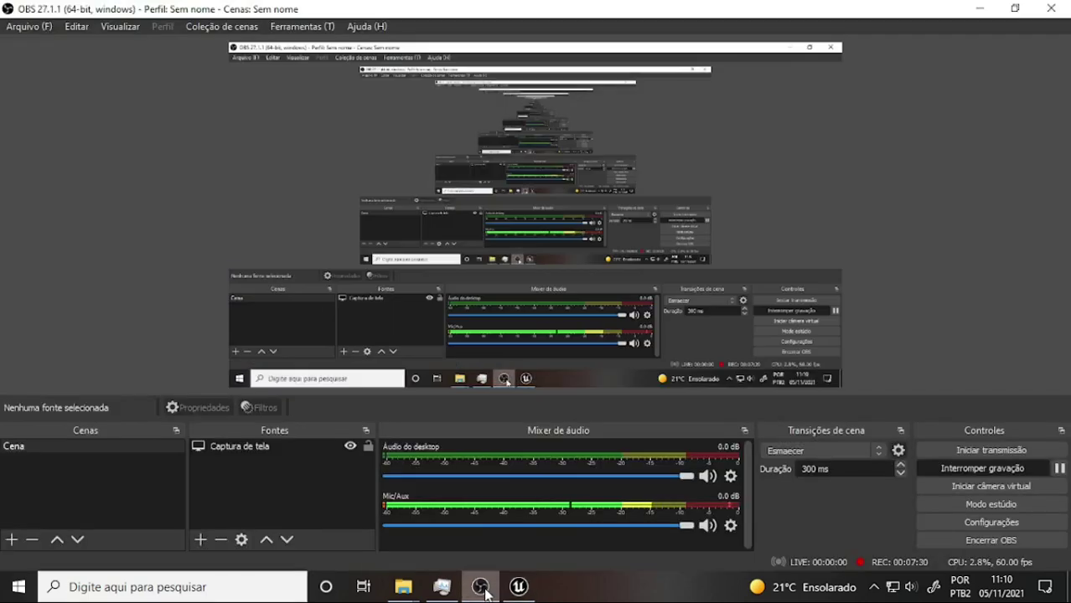
{"action": "left_click", "coordinate": [484, 588]}
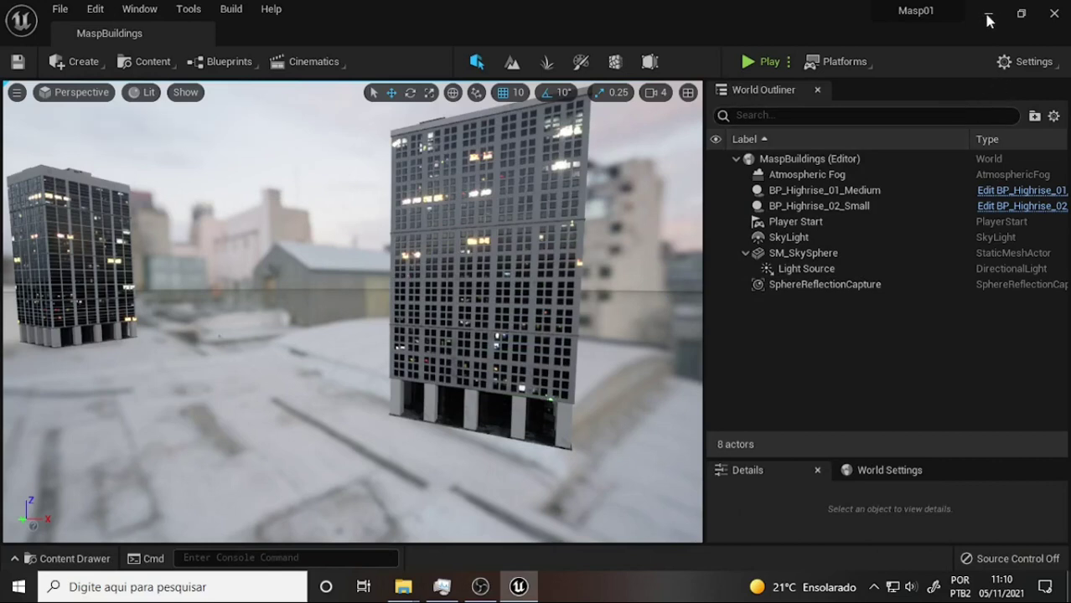
{"action": "left_click", "coordinate": [986, 18]}
{"action": "double_click", "coordinate": [322, 94]}
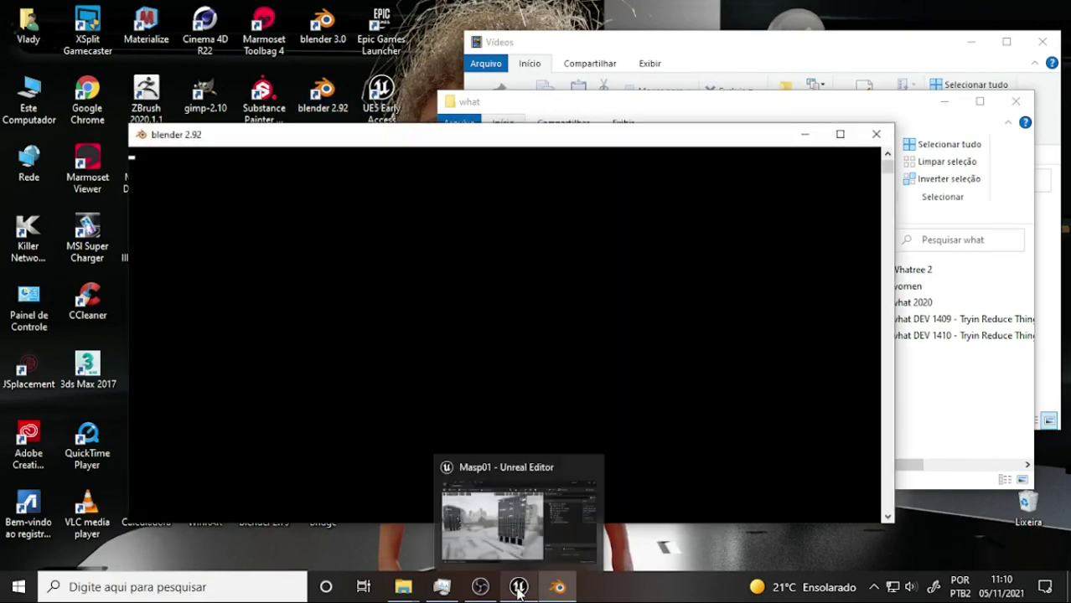
Switch between the Unreal editor and Blender while Blender 2.92 loads to its splash screen.
{"action": "left_click", "coordinate": [519, 591]}
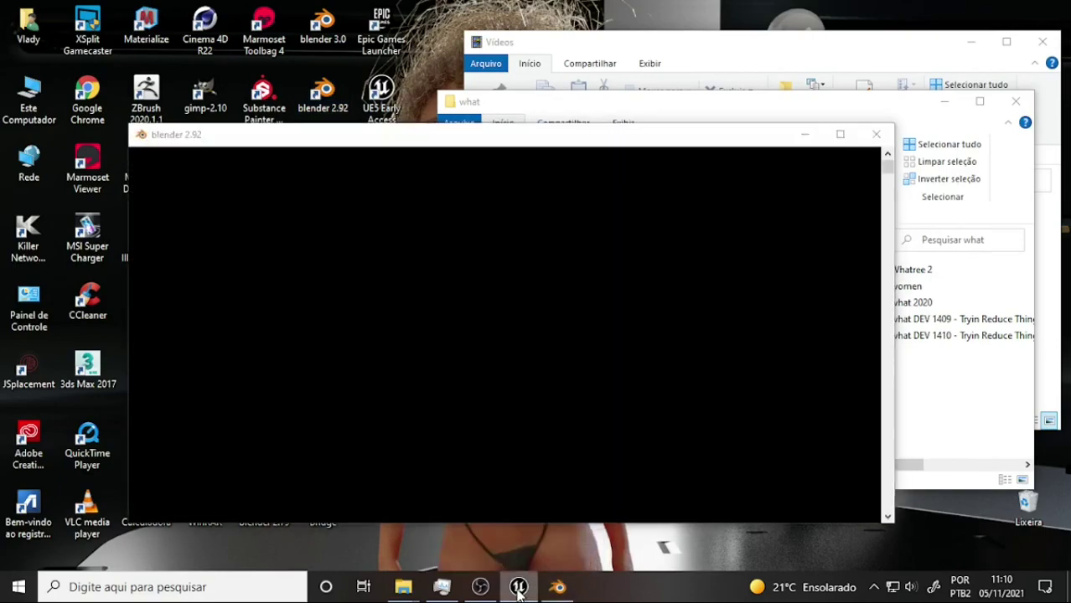
{"action": "left_click", "coordinate": [517, 590]}
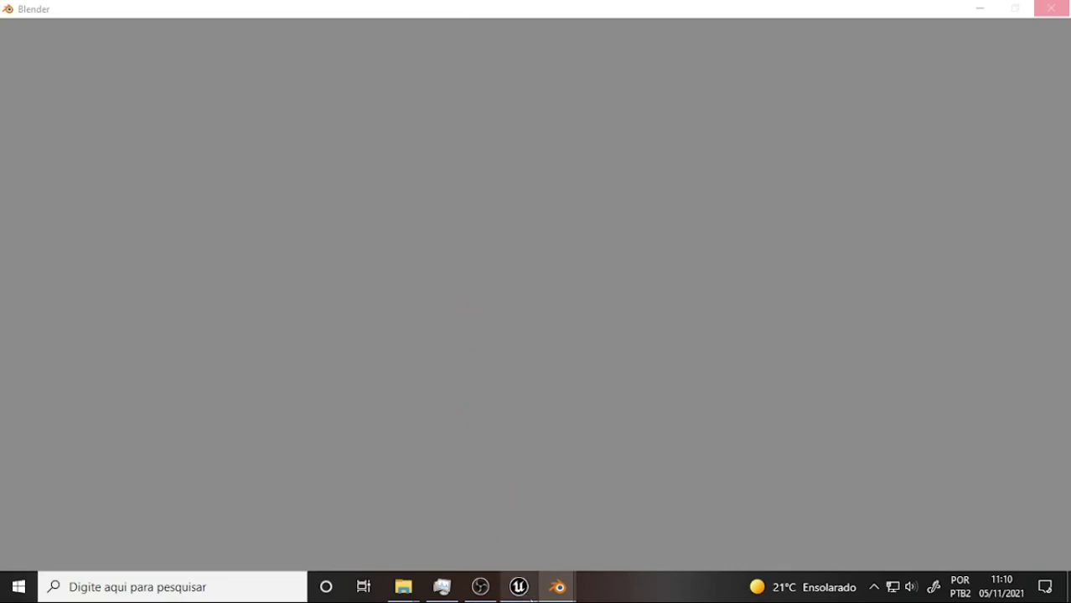
{"action": "left_click", "coordinate": [517, 587]}
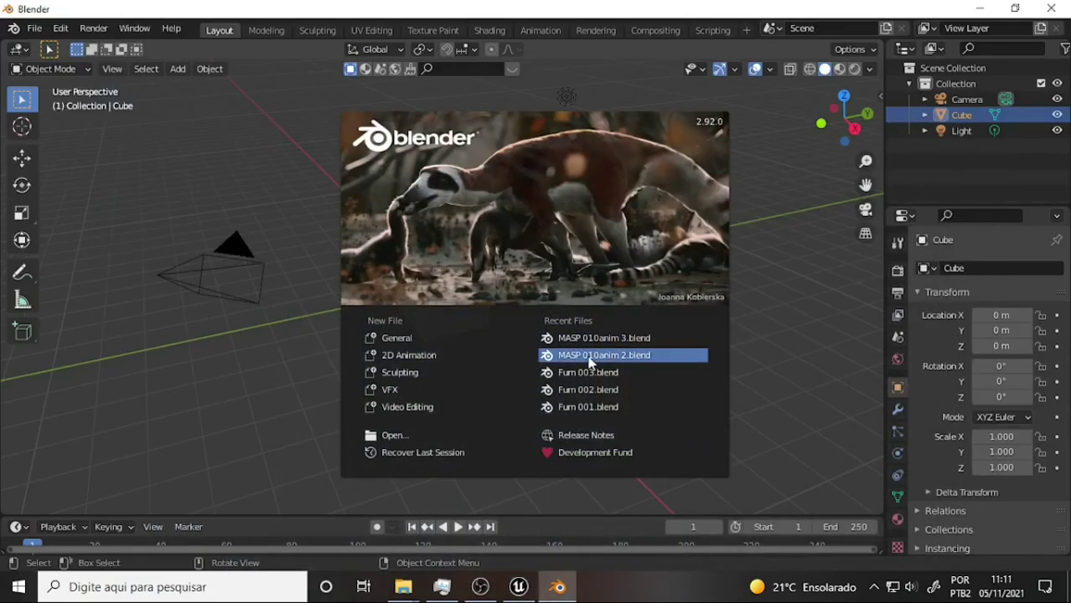
Open MASP 010anim 2.blend from Recent Files, check Task Manager while it loads, then return to Unreal.
{"action": "left_click", "coordinate": [638, 356]}
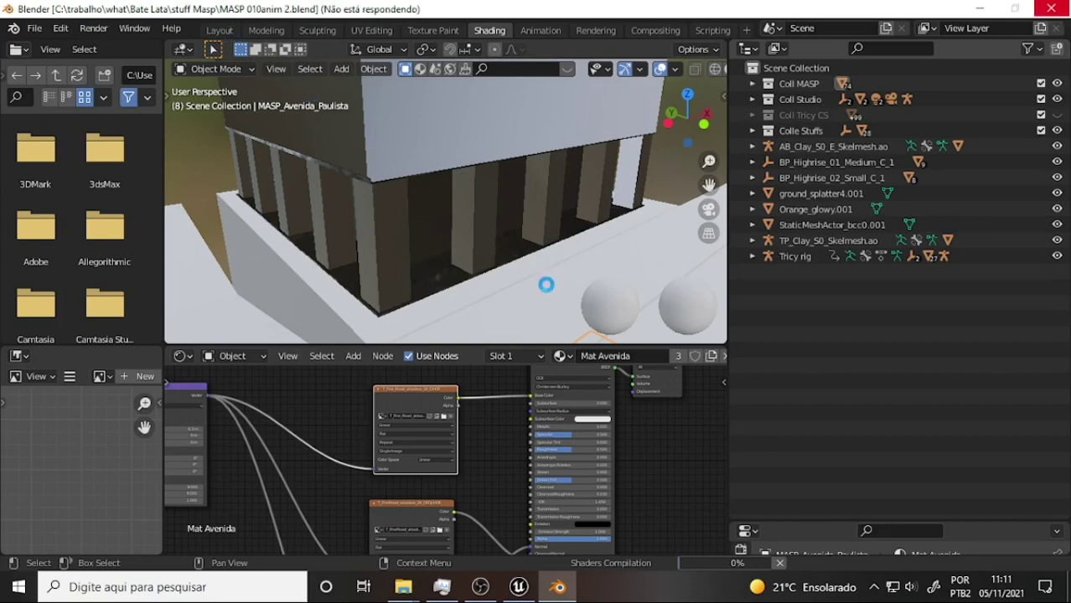
{"action": "left_click", "coordinate": [444, 588]}
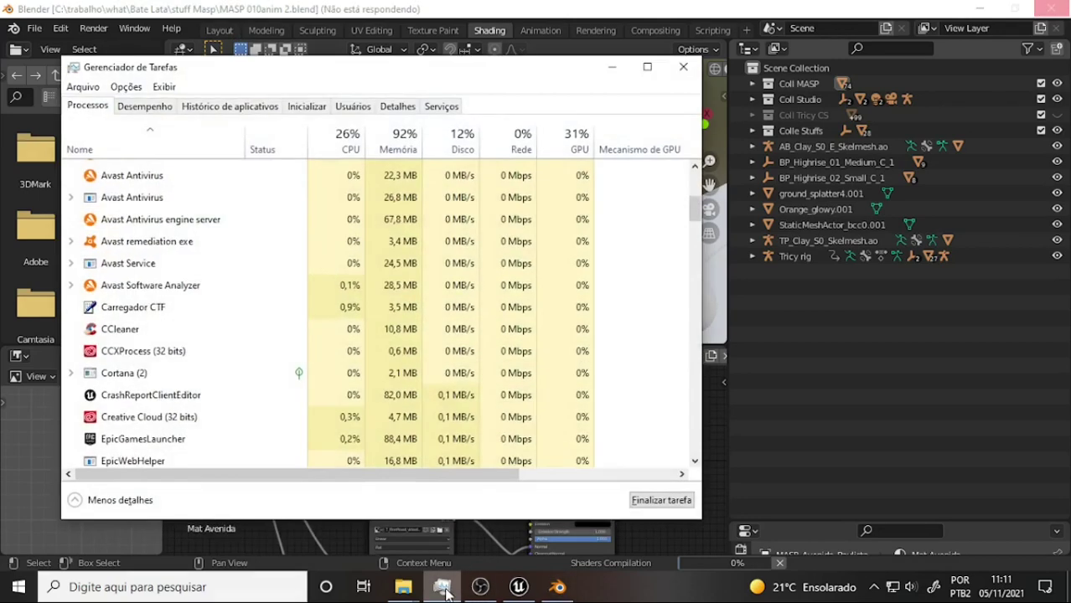
{"action": "left_click", "coordinate": [444, 590]}
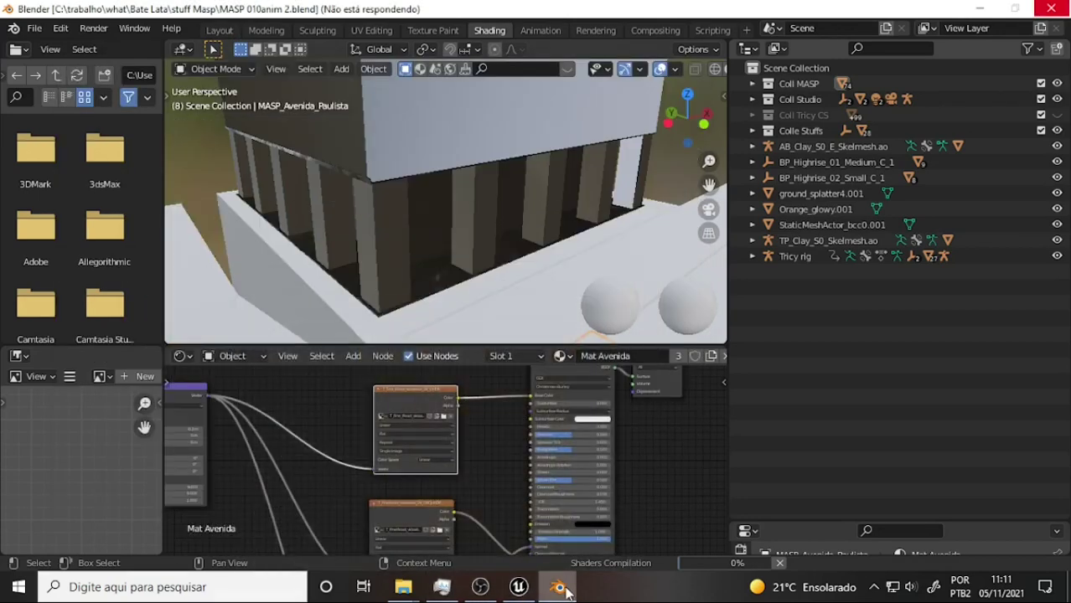
{"action": "mouse_move", "coordinate": [563, 592]}
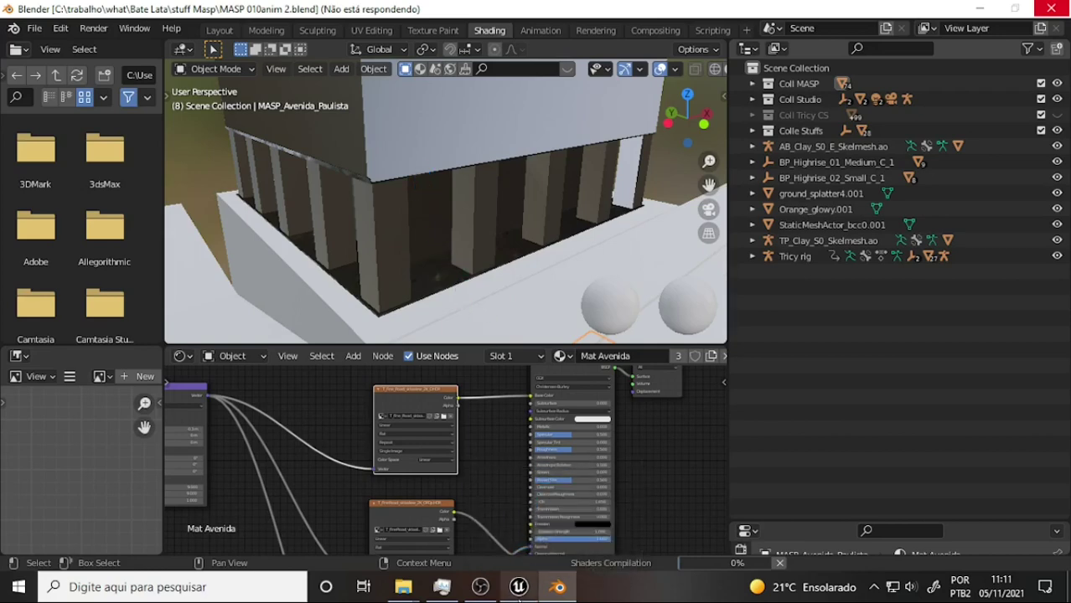
{"action": "left_click", "coordinate": [519, 588]}
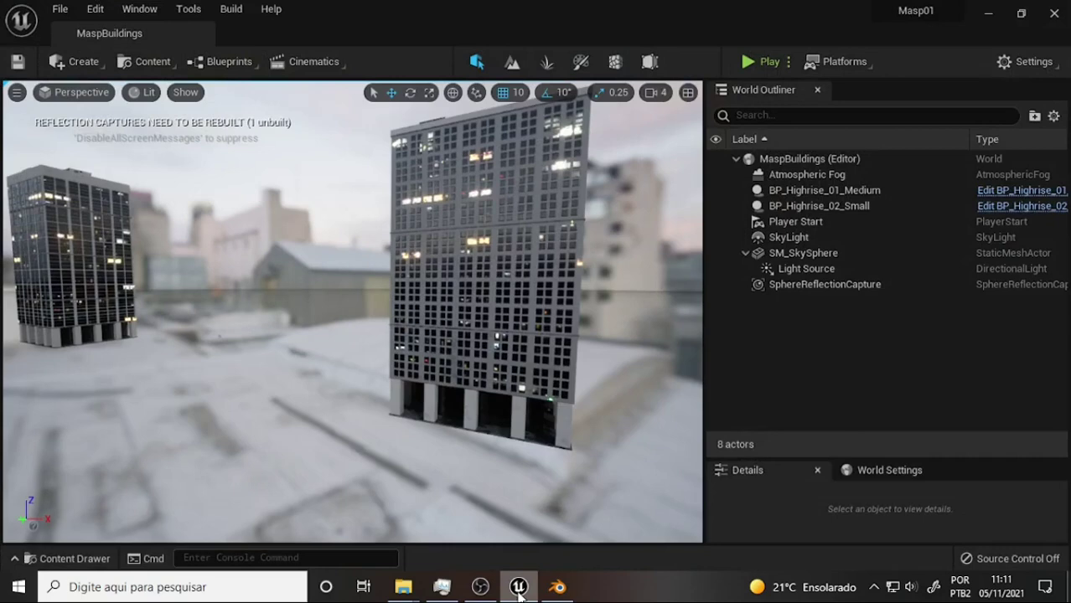
Bring Blender to the front, check system load in Task Manager, and switch to the Layout workspace.
{"action": "left_click", "coordinate": [557, 587]}
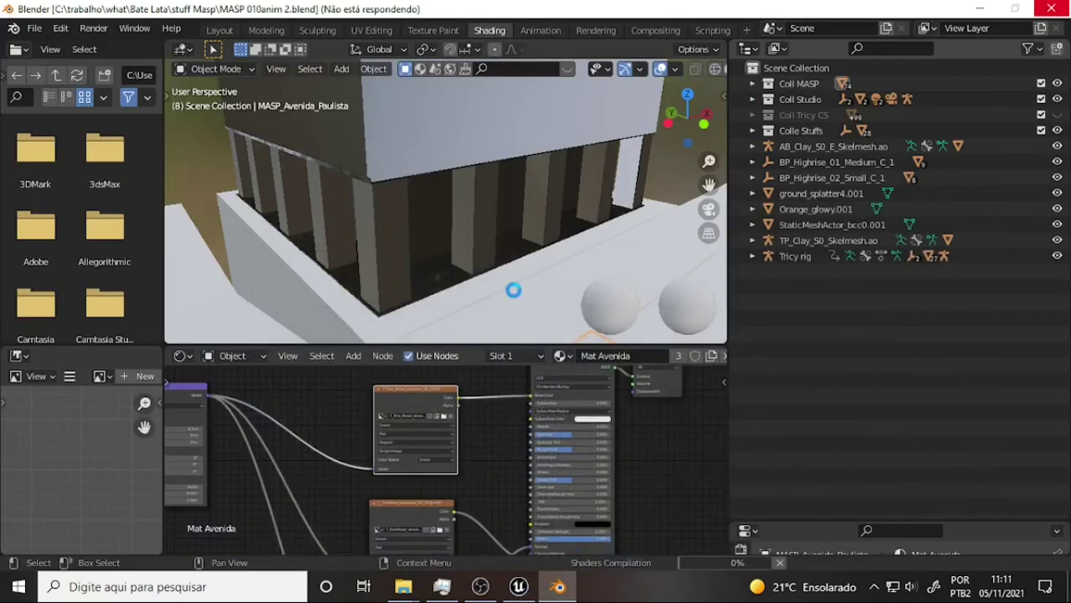
{"action": "left_click", "coordinate": [558, 588]}
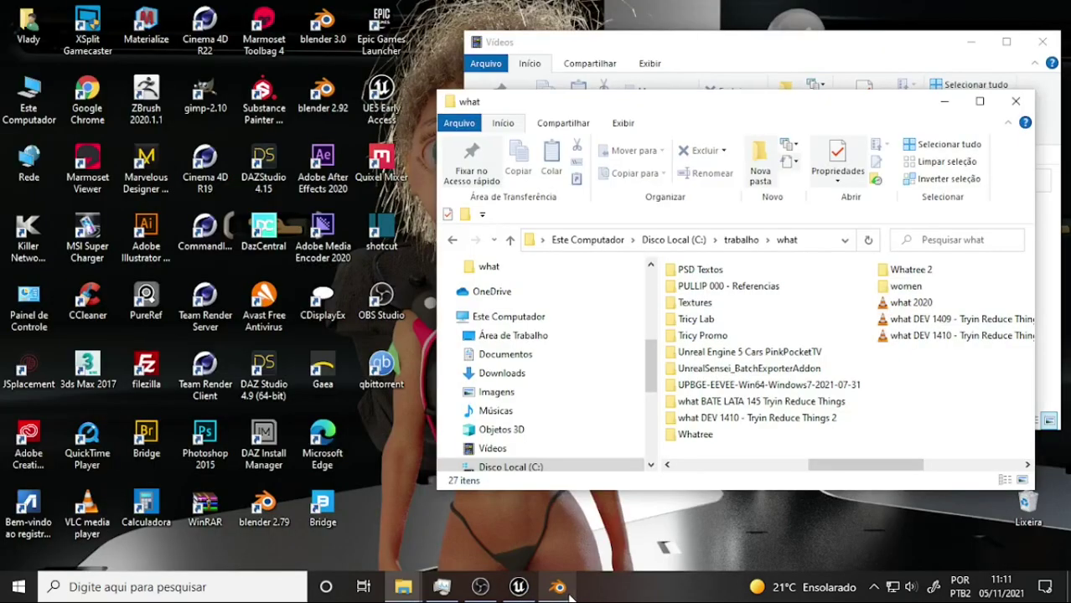
{"action": "left_click", "coordinate": [558, 587]}
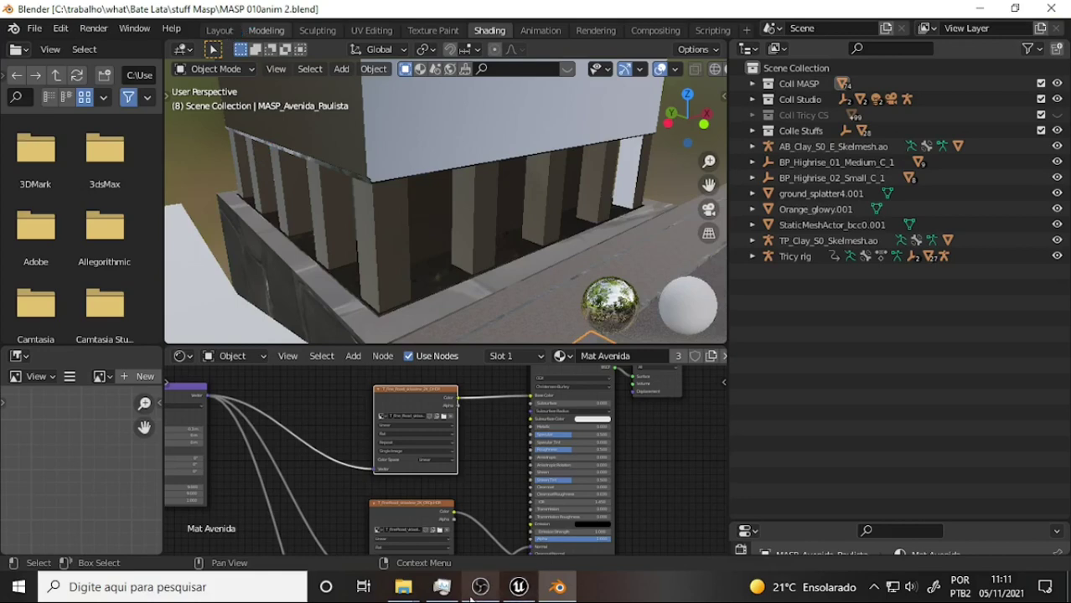
{"action": "left_click", "coordinate": [441, 588]}
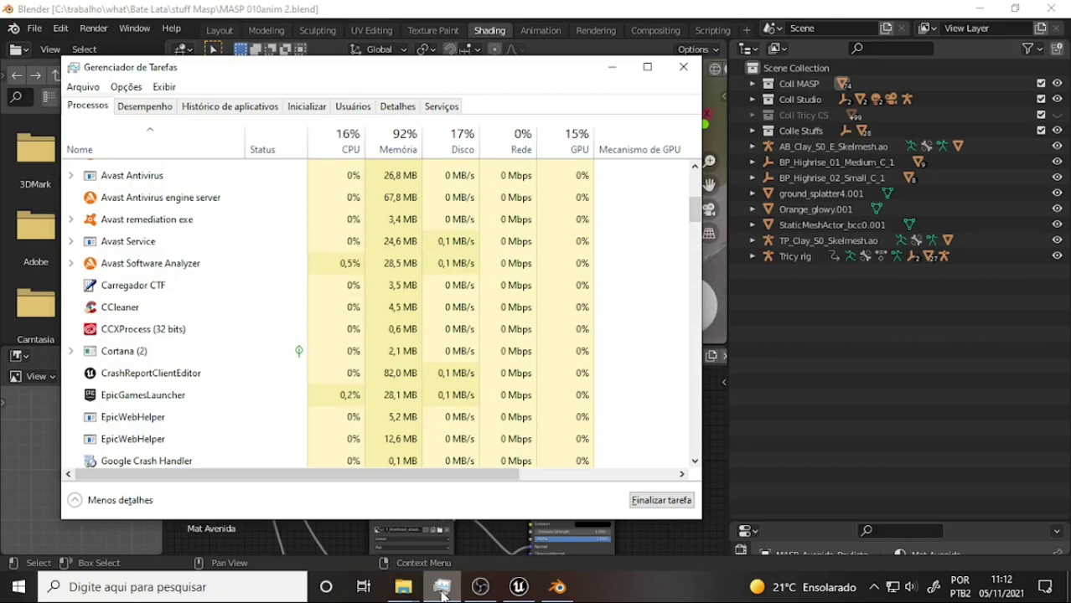
{"action": "left_click", "coordinate": [442, 588]}
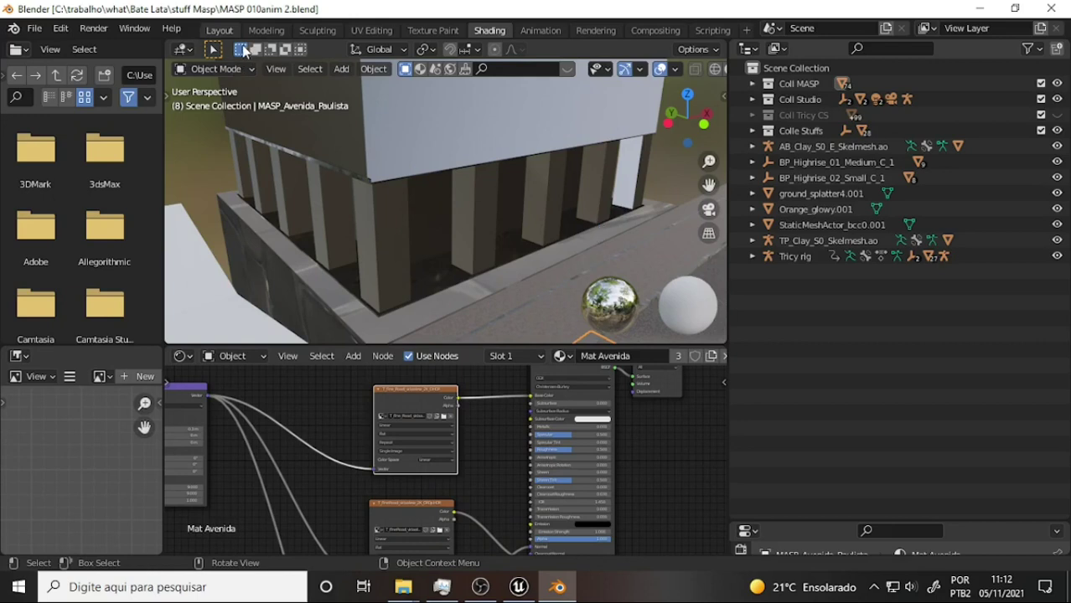
{"action": "left_click", "coordinate": [220, 31]}
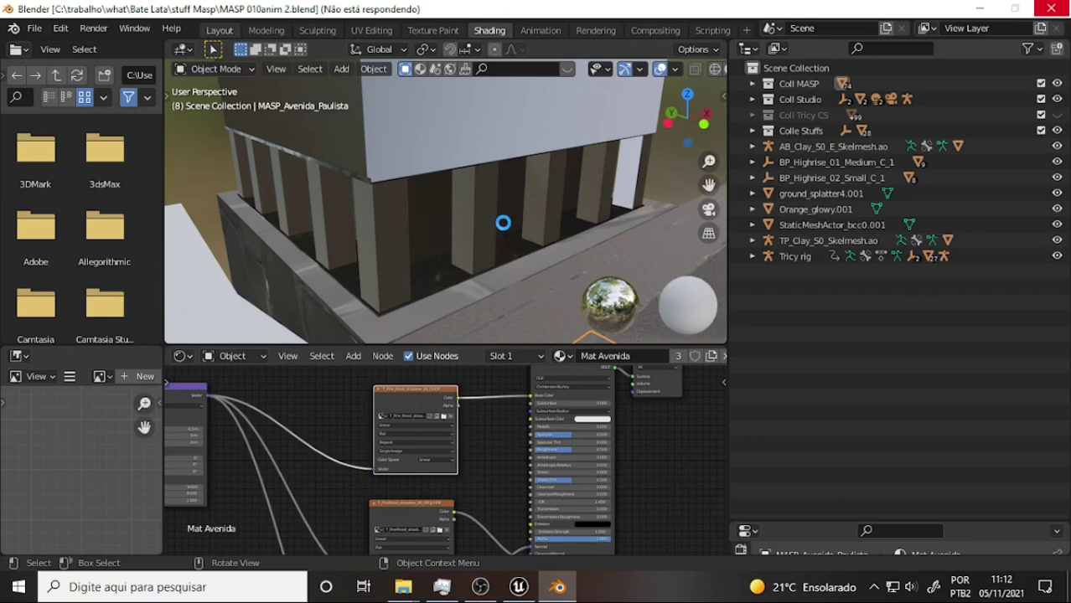
Check memory use in Task Manager while Blender's Layout workspace recovers.
{"action": "left_click", "coordinate": [519, 589]}
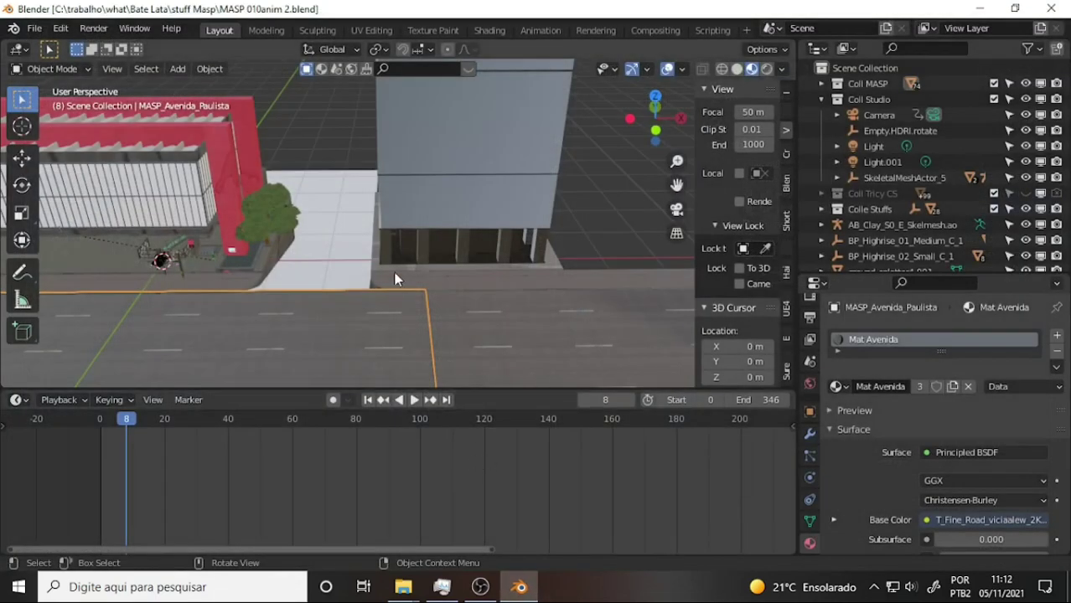
{"action": "left_click", "coordinate": [441, 588]}
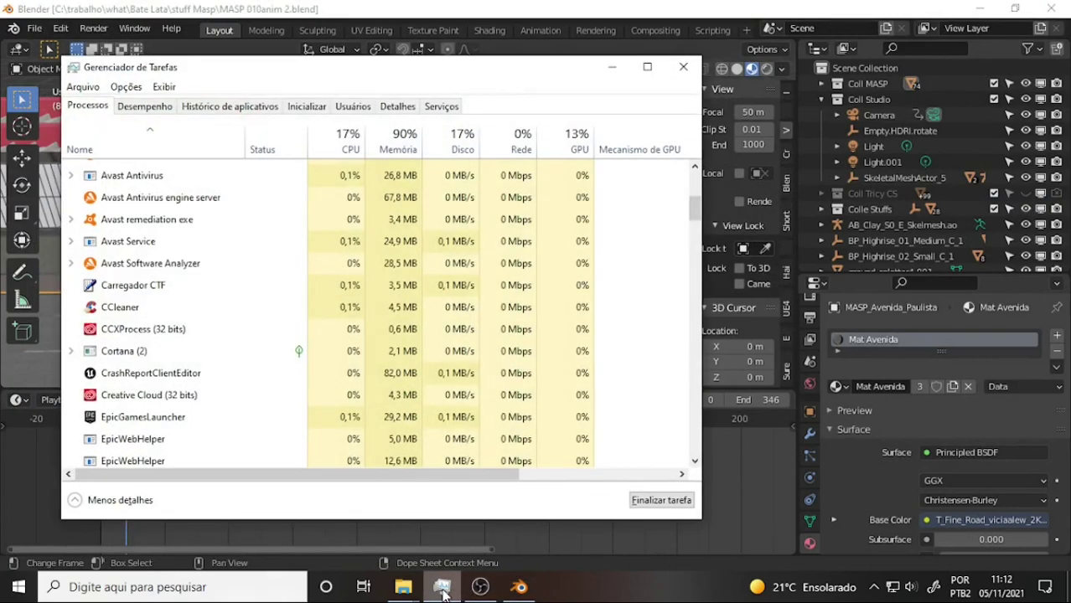
{"action": "left_click", "coordinate": [441, 589]}
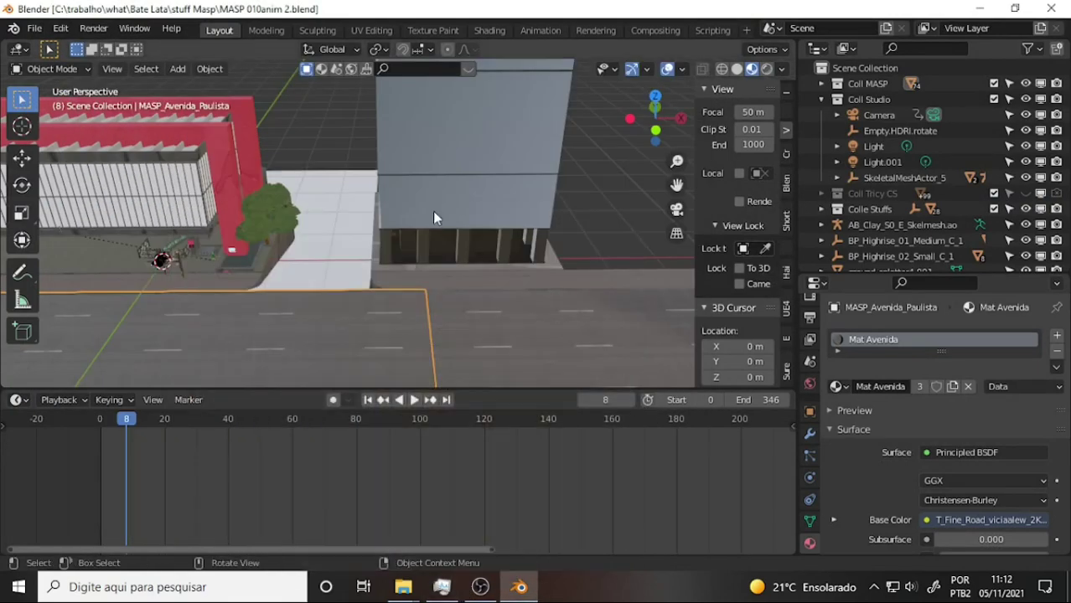
Orbit down beneath the MASP building, then look through the scene camera with Numpad 0.
{"action": "middle_click_drag", "start_coordinate": [432, 196], "coordinate": [458, 139]}
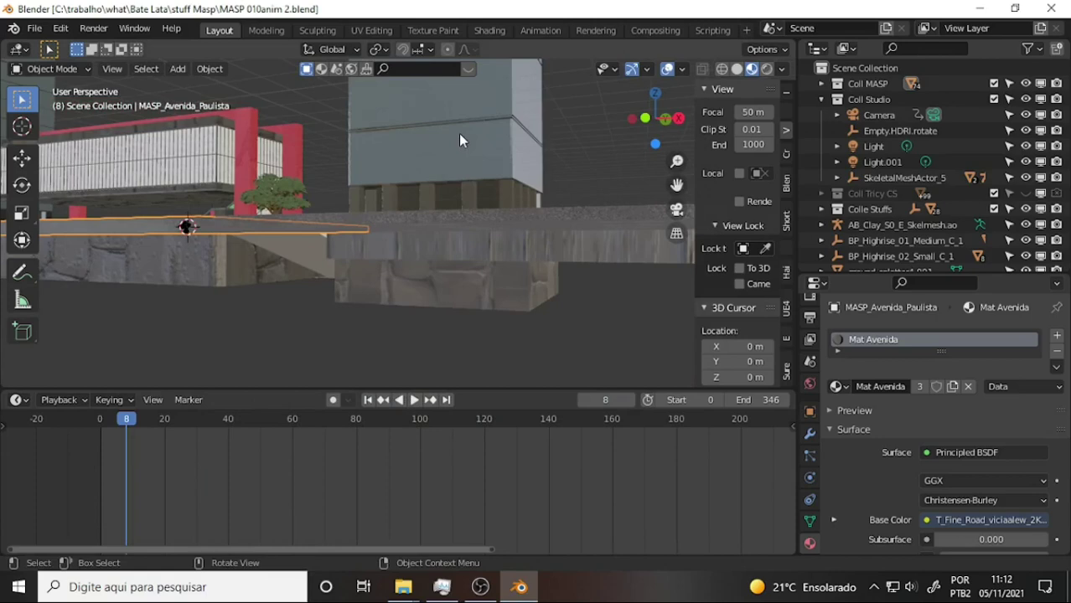
{"action": "right_click", "coordinate": [331, 118]}
{"action": "mouse_move", "coordinate": [230, 287]}
{"action": "middle_mouse_down"}
{"action": "mouse_move", "coordinate": [369, 161]}
{"action": "mouse_move", "coordinate": [337, 239]}
{"action": "middle_mouse_up"}
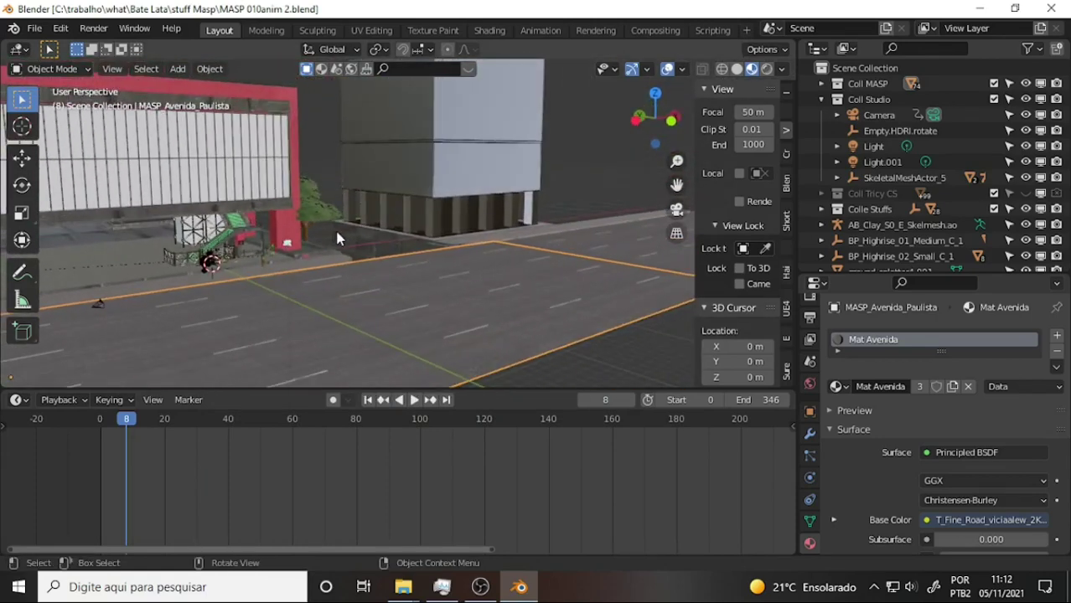
{"action": "left_click_drag", "start_coordinate": [676, 184], "coordinate": [456, 280]}
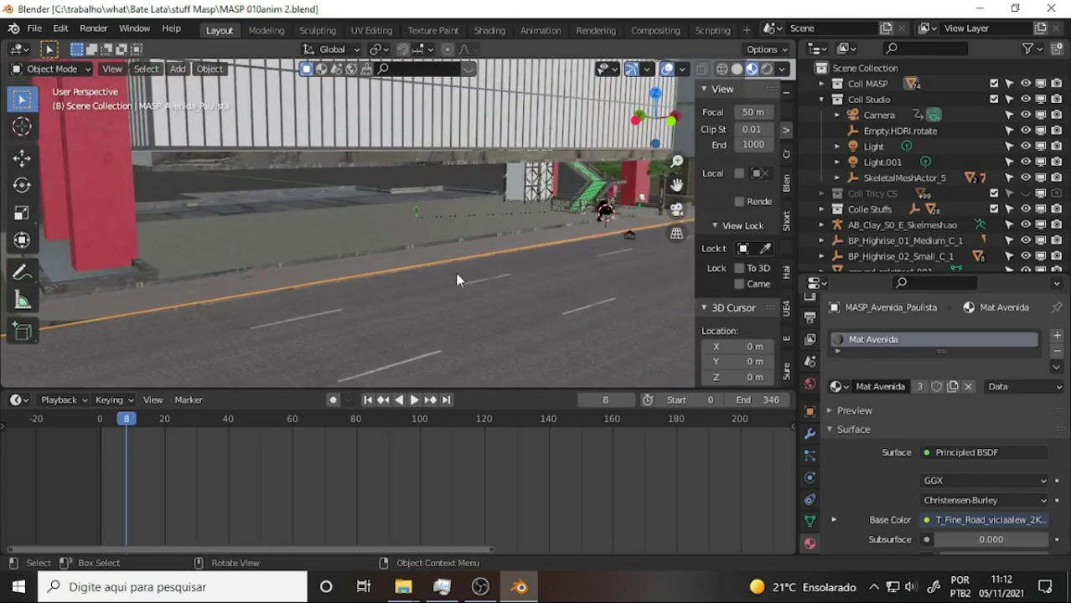
{"action": "scroll", "coordinate": [580, 243], "scroll_direction": "up", "scroll_amount": 5}
{"action": "scroll", "coordinate": [557, 241], "scroll_direction": "down", "scroll_amount": 5}
{"action": "scroll", "coordinate": [557, 240], "scroll_direction": "up", "scroll_amount": 2}
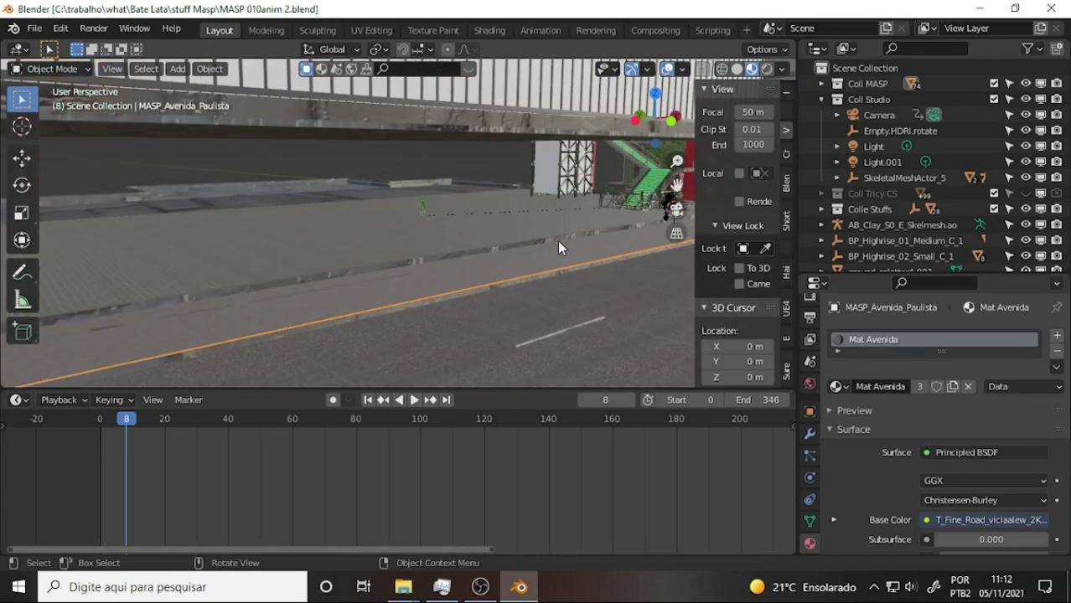
{"action": "key", "text": "KP_0"}
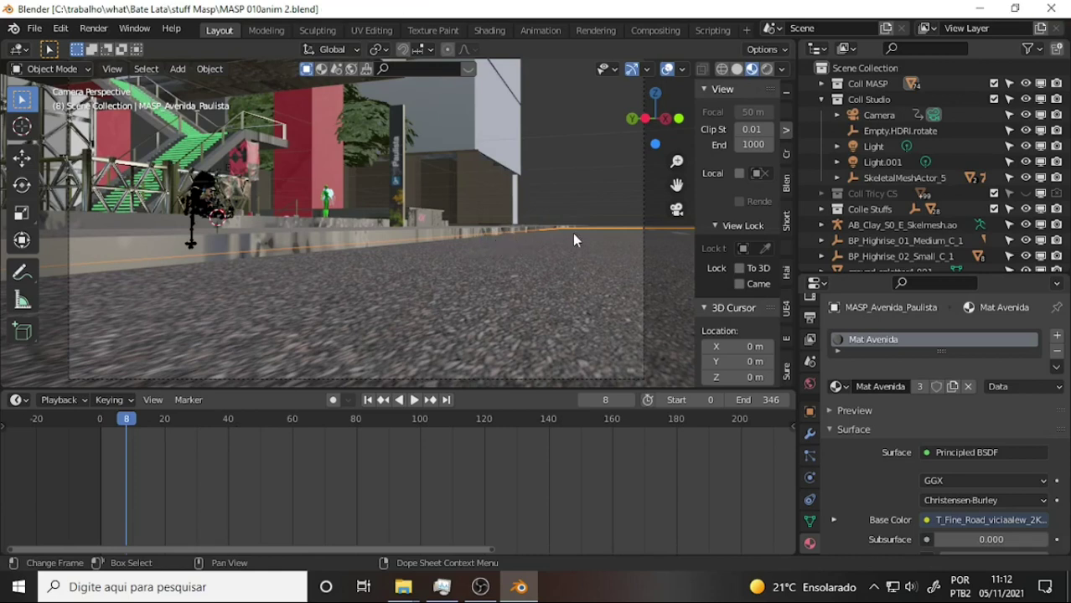
Play the camera animation, scrub to frames 327 and 174, and stop playback at frame 174.
{"action": "right_click", "coordinate": [562, 191]}
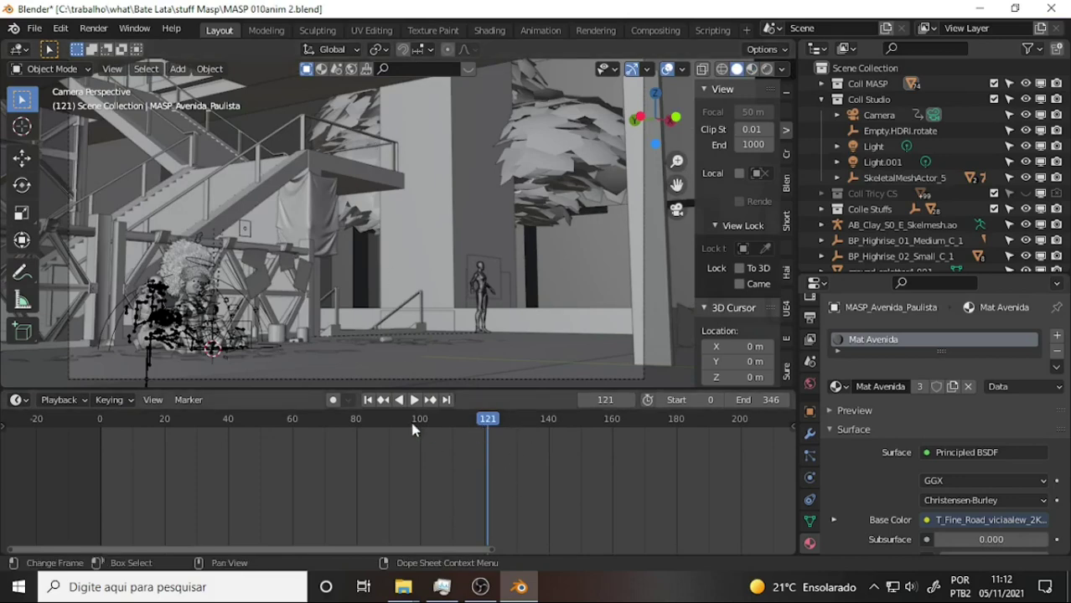
{"action": "key", "text": "space"}
{"action": "left_click", "coordinate": [125, 423]}
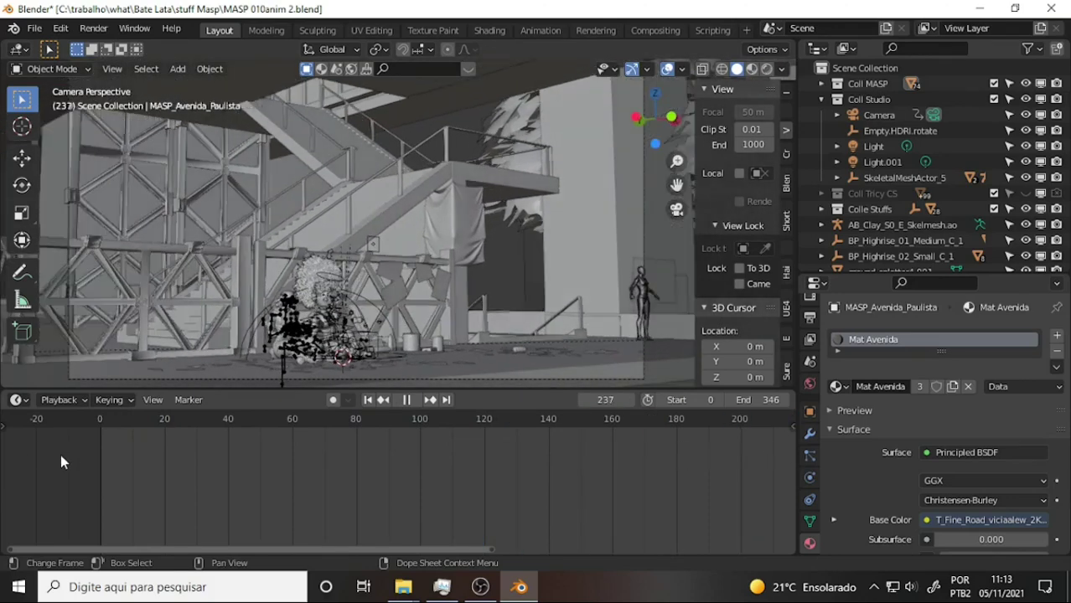
{"action": "key", "text": "space"}
{"action": "scroll", "coordinate": [429, 473], "scroll_direction": "down", "scroll_amount": 3}
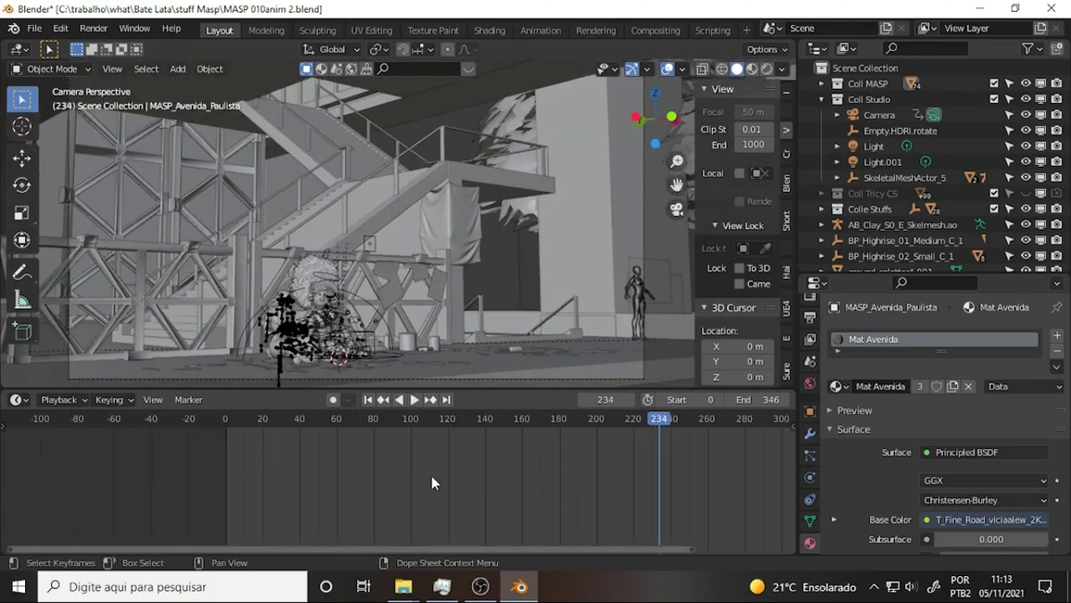
{"action": "middle_click_drag", "start_coordinate": [555, 480], "coordinate": [321, 469]}
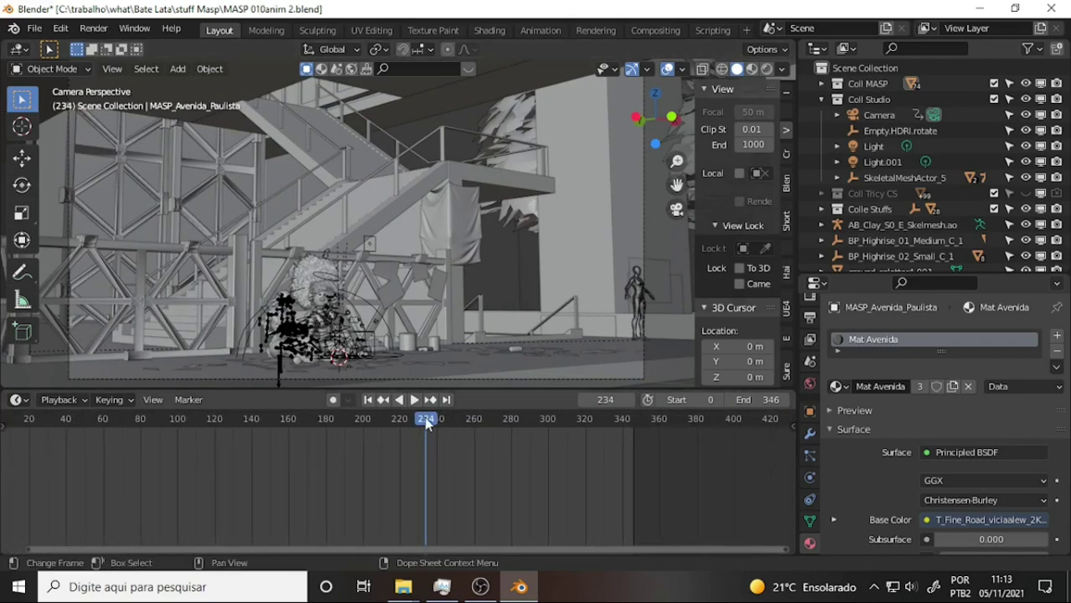
{"action": "left_click", "coordinate": [597, 419]}
{"action": "key", "text": "space"}
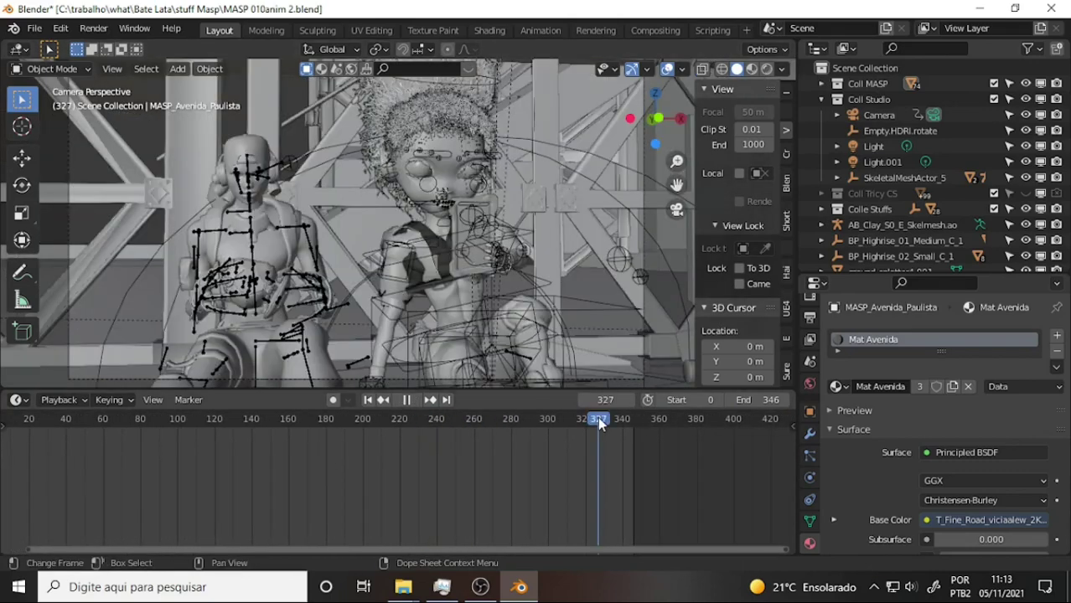
{"action": "left_click", "coordinate": [315, 419]}
{"action": "key", "text": "space"}
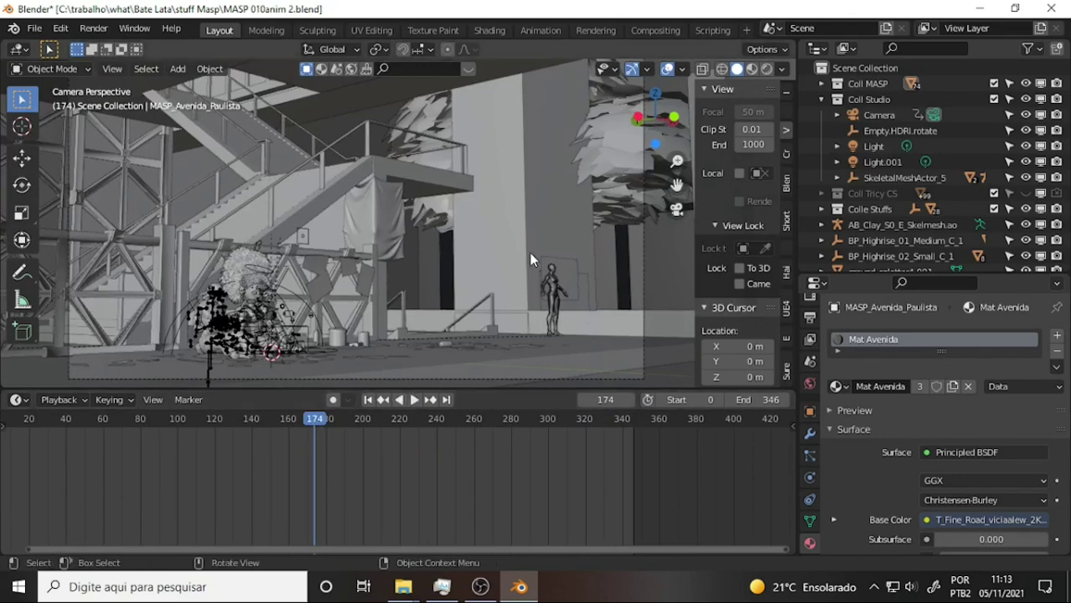
Switch to Material Preview shading and orbit around the red MASP building and the highrise.
{"action": "key", "text": "z"}
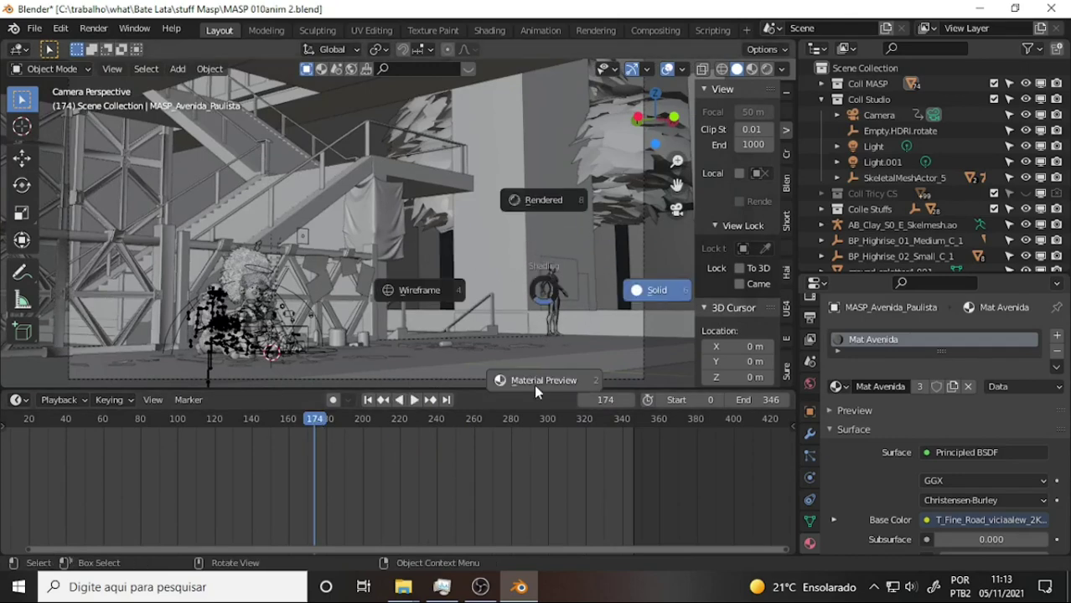
{"action": "left_click", "coordinate": [531, 375]}
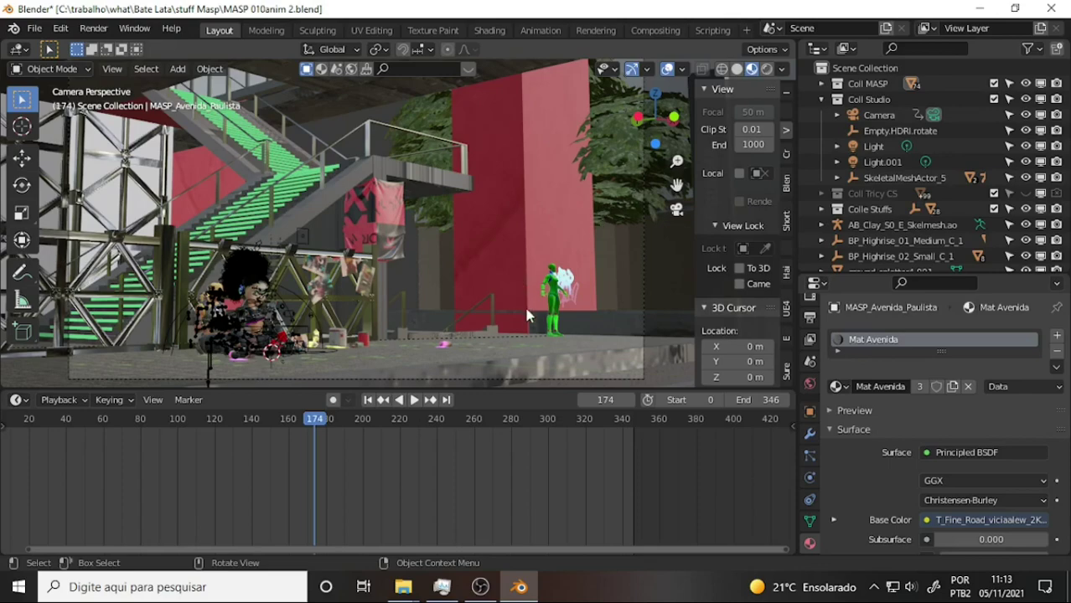
{"action": "mouse_move", "coordinate": [496, 157]}
{"action": "middle_mouse_down"}
{"action": "mouse_move", "coordinate": [456, 201]}
{"action": "mouse_move", "coordinate": [402, 145]}
{"action": "mouse_move", "coordinate": [306, 168]}
{"action": "mouse_move", "coordinate": [530, 239]}
{"action": "middle_mouse_up"}
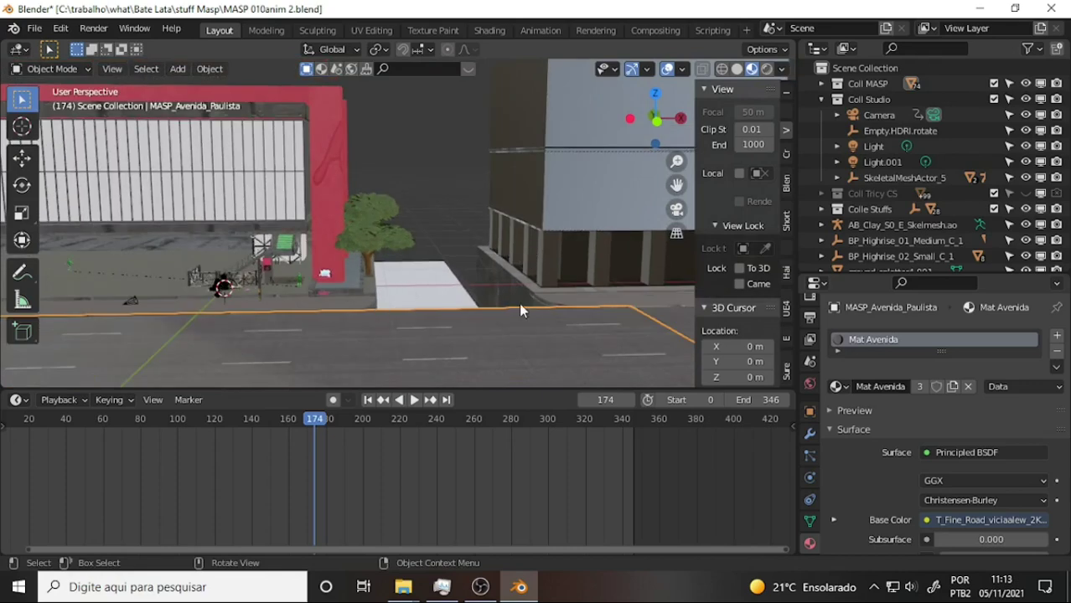
{"action": "mouse_move", "coordinate": [486, 273]}
{"action": "middle_mouse_down"}
{"action": "mouse_move", "coordinate": [401, 299]}
{"action": "mouse_move", "coordinate": [461, 278]}
{"action": "mouse_move", "coordinate": [582, 278]}
{"action": "mouse_move", "coordinate": [583, 219]}
{"action": "middle_mouse_up"}
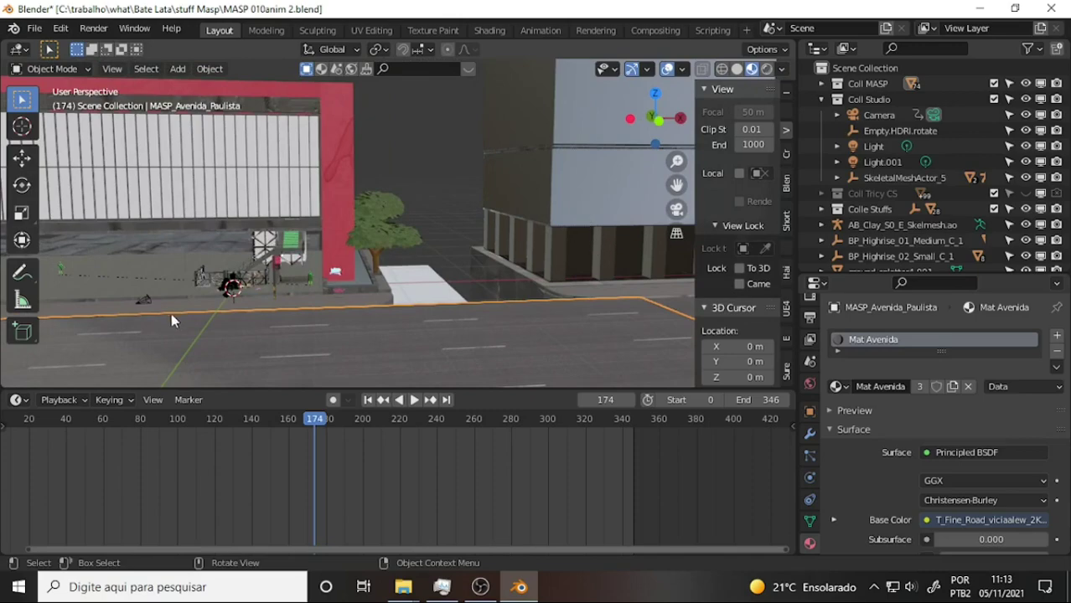
{"action": "mouse_move", "coordinate": [170, 313]}
{"action": "middle_mouse_down"}
{"action": "mouse_move", "coordinate": [372, 279]}
{"action": "mouse_move", "coordinate": [370, 262]}
{"action": "mouse_move", "coordinate": [382, 268]}
{"action": "mouse_move", "coordinate": [195, 273]}
{"action": "mouse_move", "coordinate": [210, 280]}
{"action": "mouse_move", "coordinate": [406, 229]}
{"action": "middle_mouse_up"}
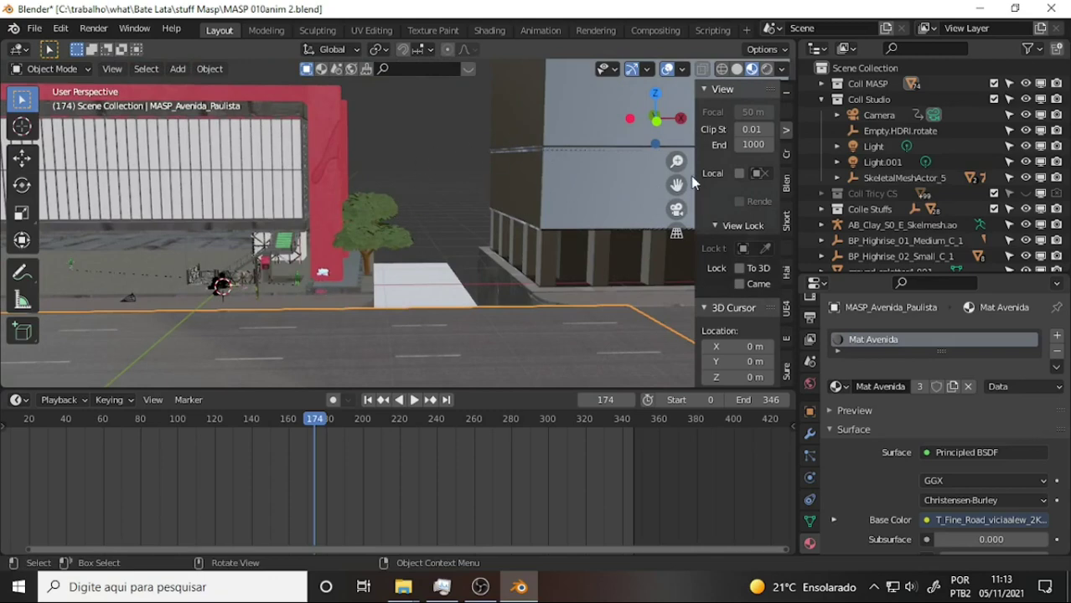
{"action": "left_click_drag", "start_coordinate": [677, 185], "coordinate": [717, 274]}
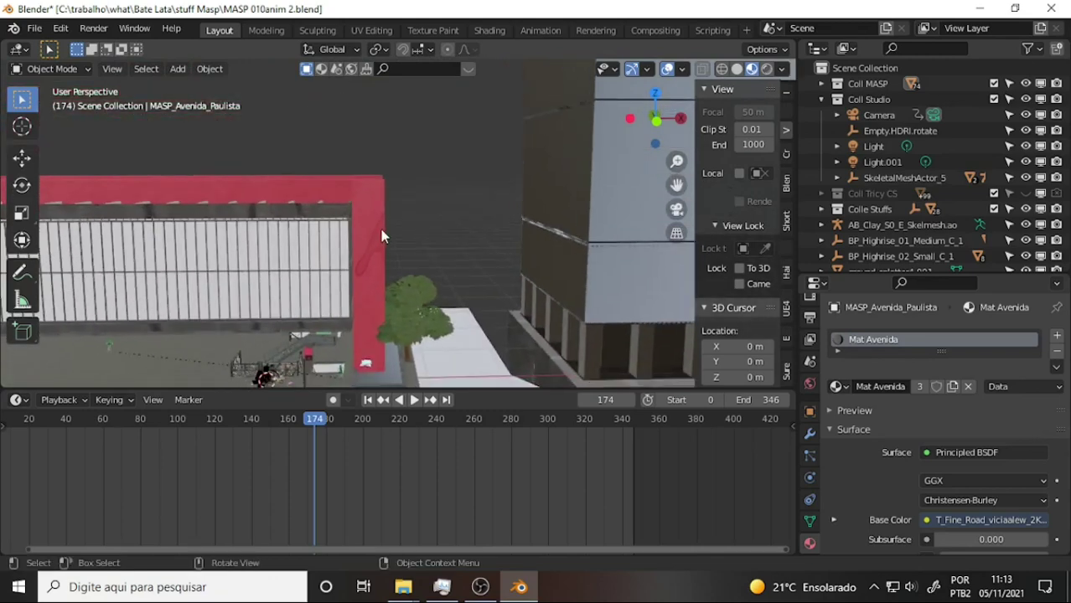
{"action": "mouse_move", "coordinate": [381, 236]}
{"action": "middle_mouse_down"}
{"action": "mouse_move", "coordinate": [578, 234]}
{"action": "mouse_move", "coordinate": [592, 222]}
{"action": "mouse_move", "coordinate": [558, 154]}
{"action": "mouse_move", "coordinate": [569, 174]}
{"action": "mouse_move", "coordinate": [605, 191]}
{"action": "mouse_move", "coordinate": [581, 182]}
{"action": "mouse_move", "coordinate": [591, 179]}
{"action": "mouse_move", "coordinate": [539, 198]}
{"action": "mouse_move", "coordinate": [79, 179]}
{"action": "mouse_move", "coordinate": [257, 211]}
{"action": "mouse_move", "coordinate": [161, 207]}
{"action": "mouse_move", "coordinate": [348, 208]}
{"action": "middle_mouse_up"}
{"action": "scroll", "coordinate": [581, 192], "scroll_direction": "up", "scroll_amount": 2}
Select the sidewalk ramp MASP_ladeira_001 and orbit in close to face the MASP building.
{"action": "left_click", "coordinate": [479, 586]}
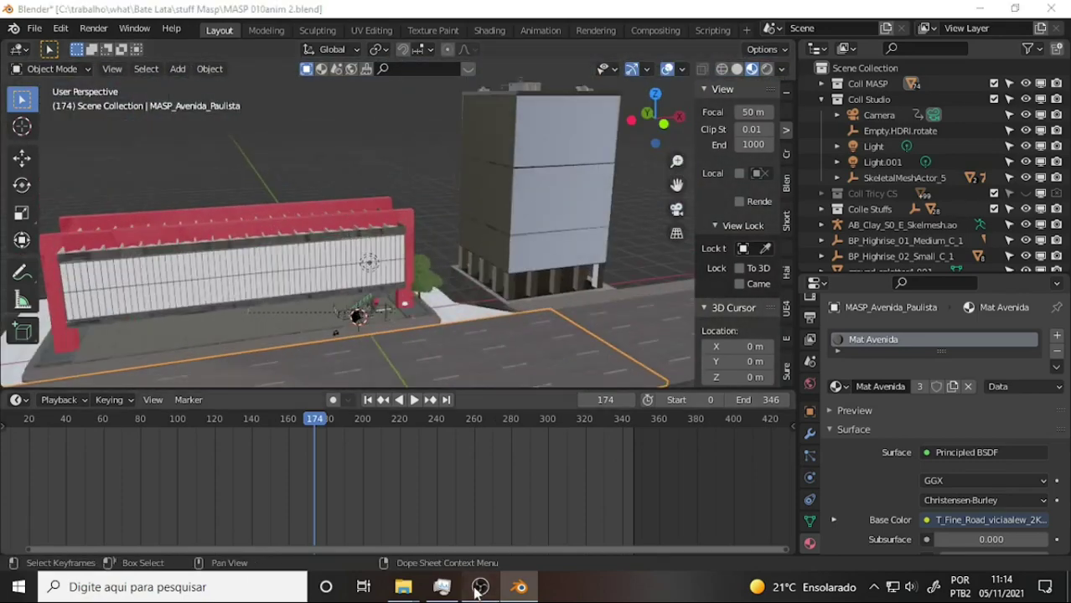
{"action": "left_click", "coordinate": [479, 586]}
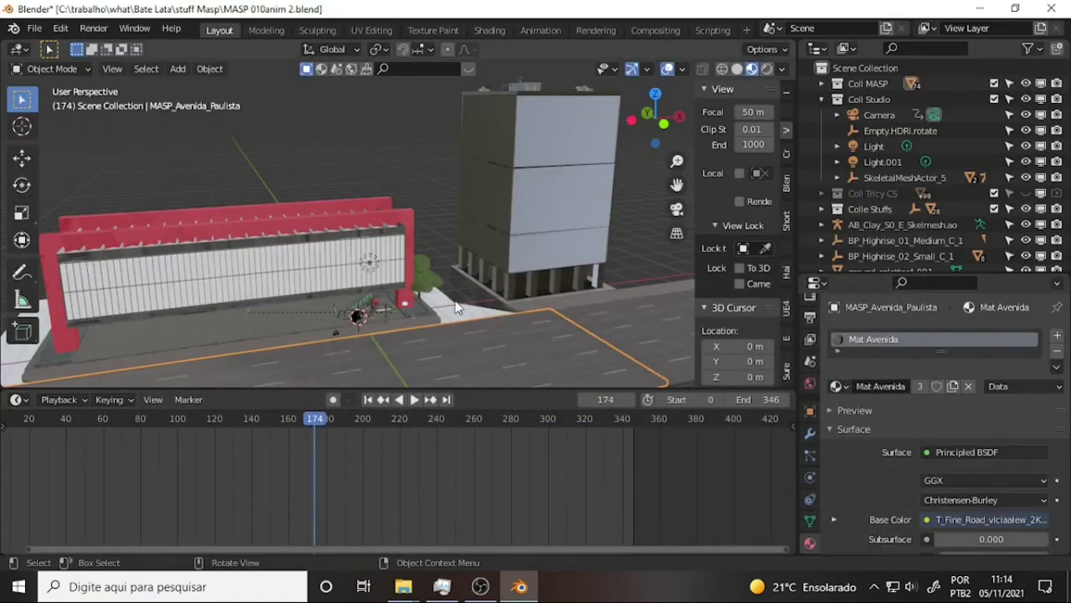
{"action": "left_click", "coordinate": [450, 313]}
{"action": "mouse_move", "coordinate": [493, 242]}
{"action": "middle_mouse_down"}
{"action": "mouse_move", "coordinate": [437, 334]}
{"action": "mouse_move", "coordinate": [339, 255]}
{"action": "middle_mouse_up"}
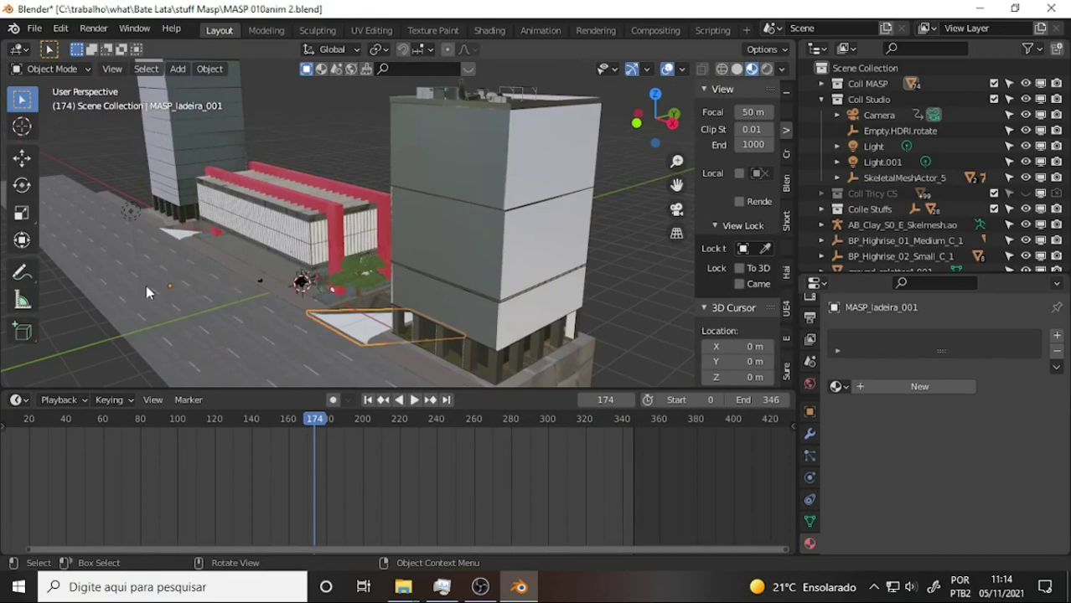
{"action": "middle_click_drag", "start_coordinate": [273, 303], "coordinate": [557, 289]}
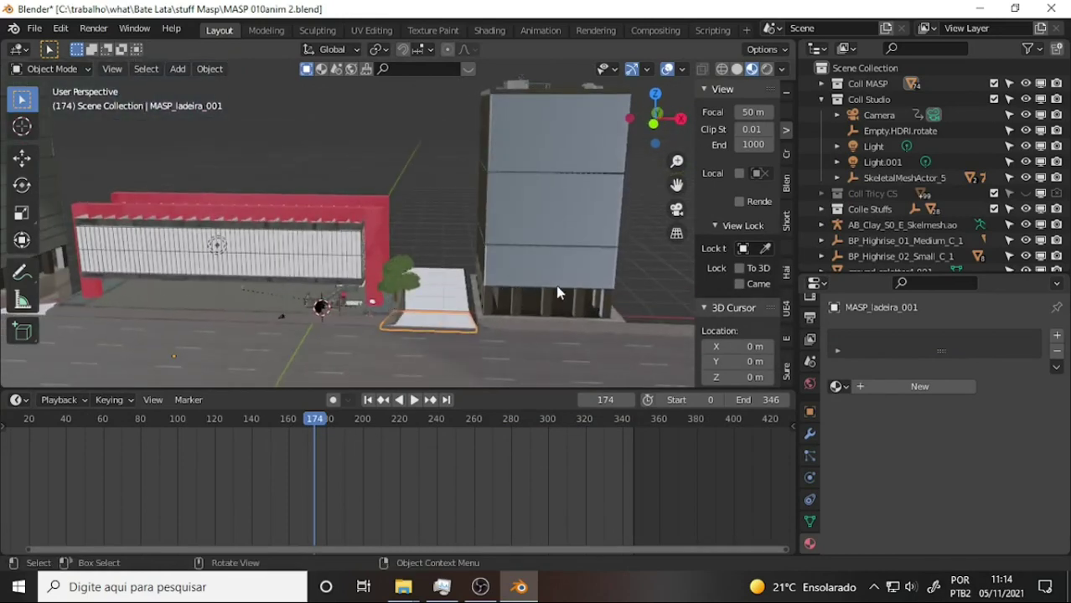
{"action": "scroll", "coordinate": [548, 282], "scroll_direction": "up", "scroll_amount": 2}
{"action": "scroll", "coordinate": [544, 245], "scroll_direction": "up", "scroll_amount": 3}
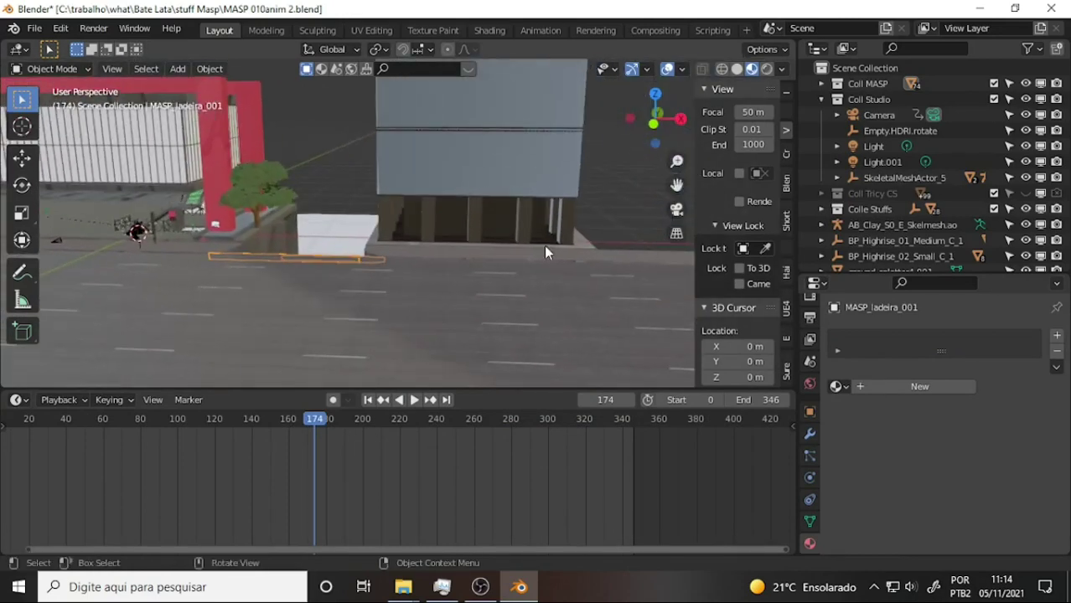
{"action": "mouse_move", "coordinate": [544, 245]}
{"action": "middle_mouse_down"}
{"action": "mouse_move", "coordinate": [610, 233]}
{"action": "mouse_move", "coordinate": [594, 277]}
{"action": "middle_mouse_up"}
{"action": "scroll", "coordinate": [604, 230], "scroll_direction": "down", "scroll_amount": 3}
Select the curb MASP_Calcada.002 and zoom down low along it.
{"action": "left_click", "coordinate": [496, 253]}
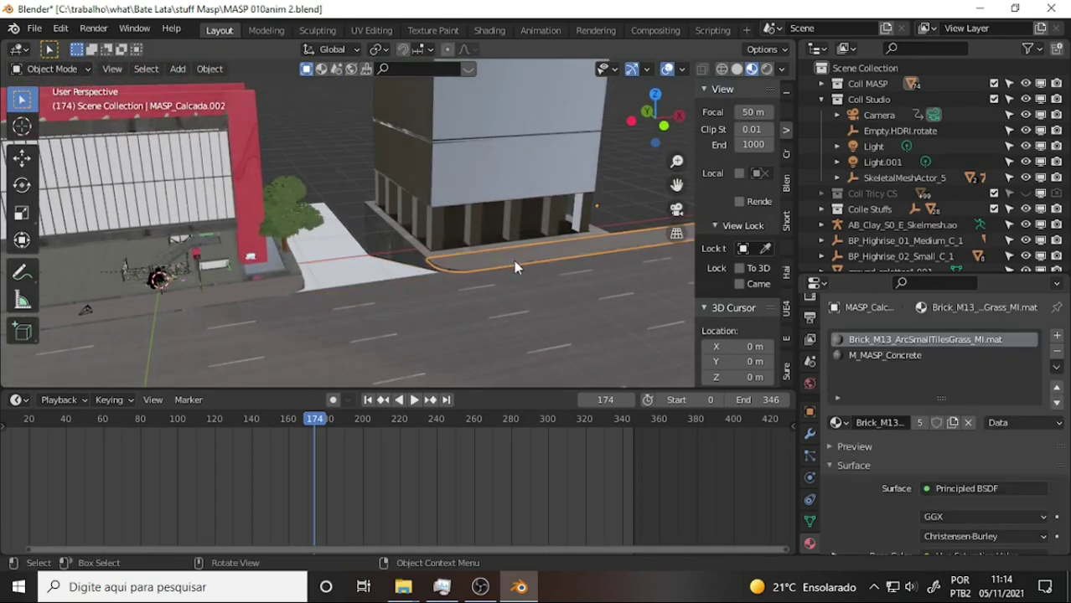
{"action": "scroll", "coordinate": [552, 263], "scroll_direction": "up", "scroll_amount": 2}
{"action": "scroll", "coordinate": [551, 267], "scroll_direction": "up", "scroll_amount": 2}
{"action": "mouse_move", "coordinate": [550, 272]}
{"action": "middle_mouse_down"}
{"action": "mouse_move", "coordinate": [555, 204]}
{"action": "mouse_move", "coordinate": [542, 239]}
{"action": "middle_mouse_up"}
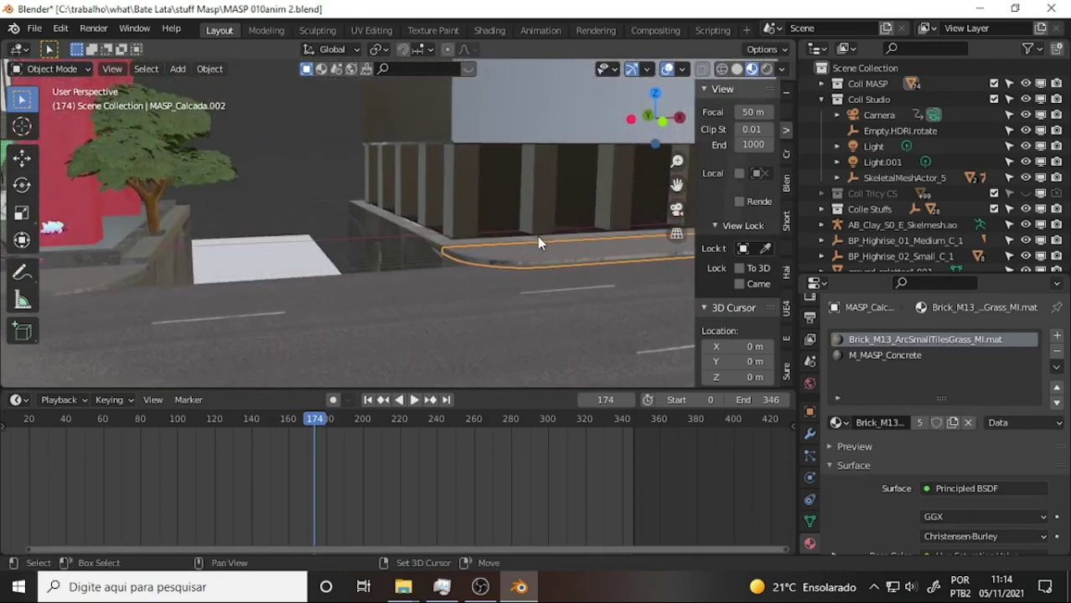
Duplicate the curb 7.3944 m up on Z as MASP_Calcada.005 and isolate it in Local View.
{"action": "key", "text": "shift+d"}
{"action": "key", "text": "z"}
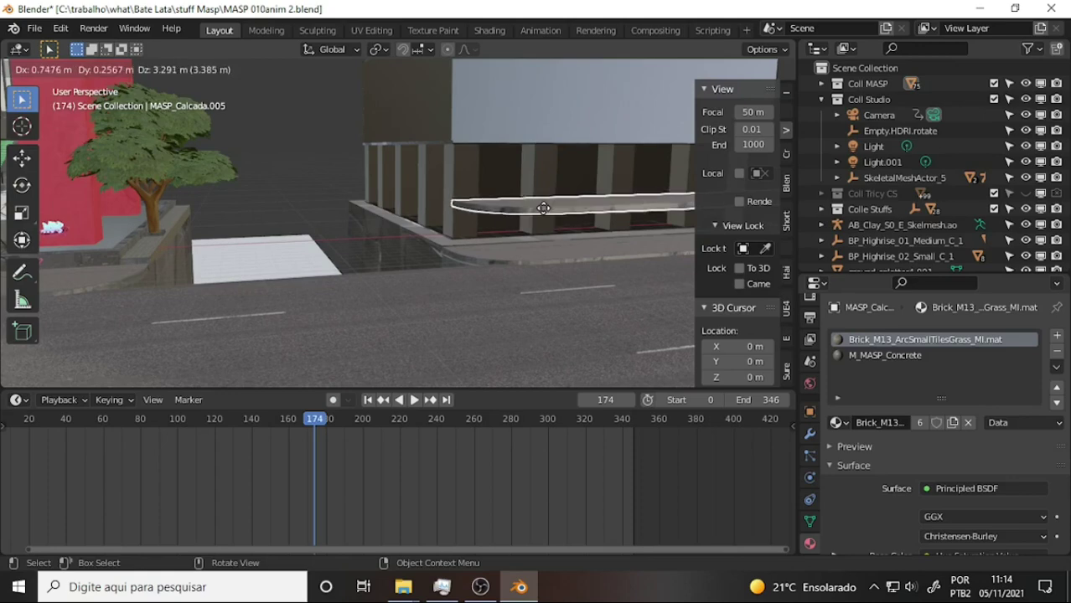
{"action": "left_click", "coordinate": [543, 179]}
{"action": "middle_click_drag", "start_coordinate": [509, 180], "coordinate": [536, 163]}
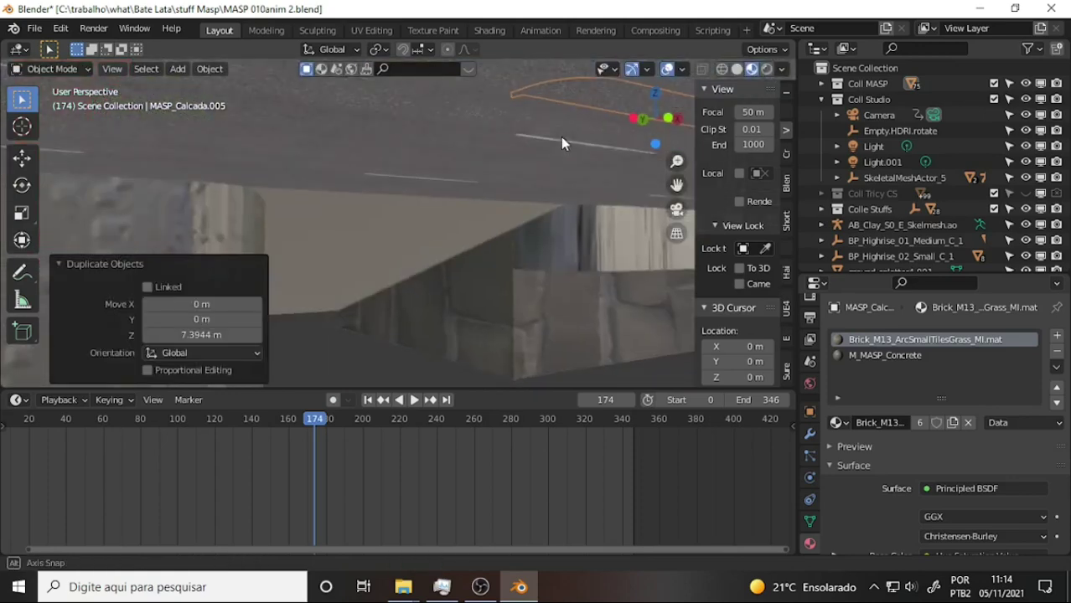
{"action": "key", "text": "KP_Divide"}
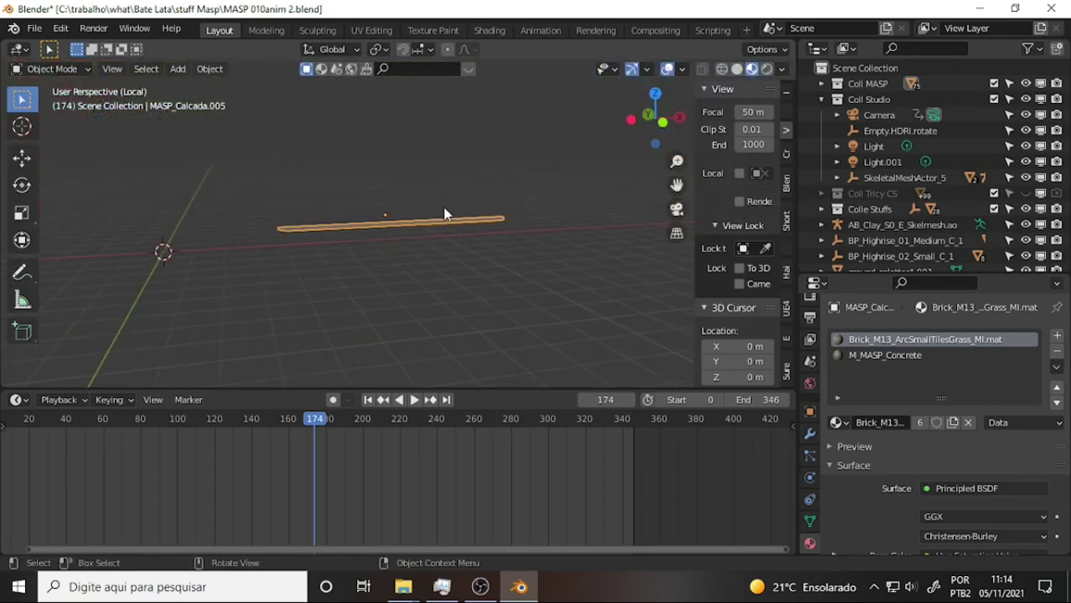
{"action": "scroll", "coordinate": [446, 211], "scroll_direction": "up", "scroll_amount": 4}
{"action": "mouse_move", "coordinate": [255, 223]}
{"action": "middle_mouse_down", "text": "alt"}
{"action": "mouse_move", "coordinate": [358, 196]}
{"action": "mouse_move", "coordinate": [397, 199]}
{"action": "middle_mouse_up", "text": "alt"}
{"action": "scroll", "coordinate": [397, 200], "scroll_direction": "up", "scroll_amount": 2}
In Edit Mode, try extruding the curb's lower edge loop downward, then undo it.
{"action": "left_click", "coordinate": [55, 69]}
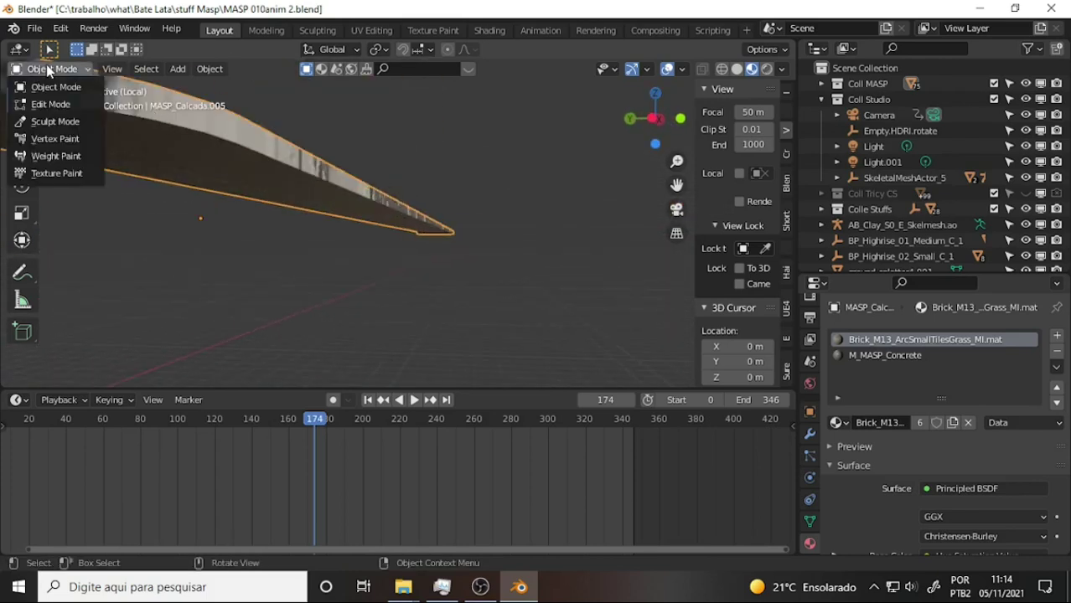
{"action": "key", "text": "Tab"}
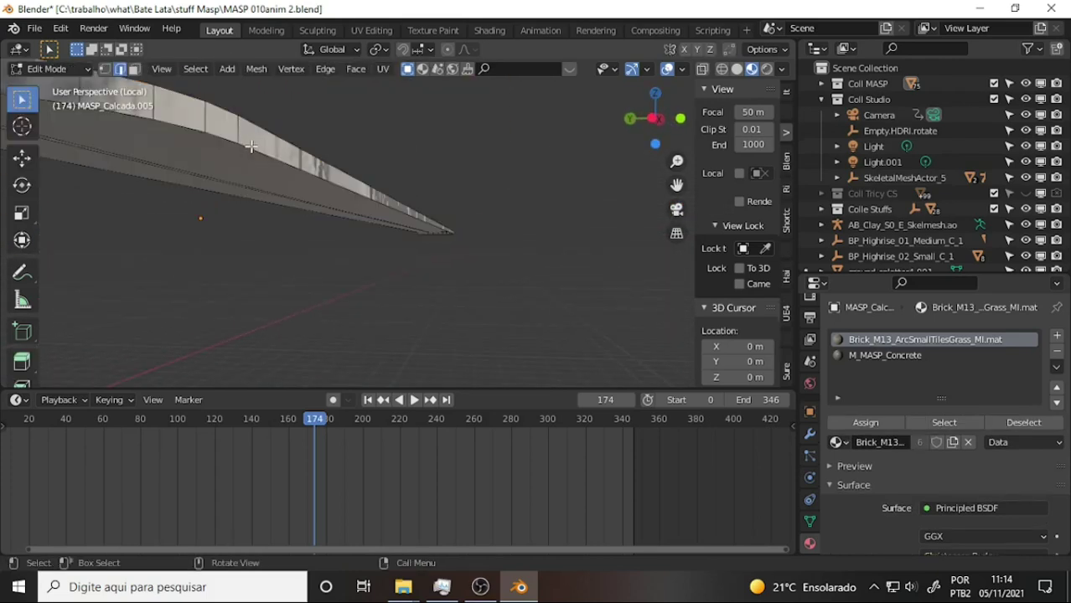
{"action": "left_click", "coordinate": [250, 147], "text": "alt"}
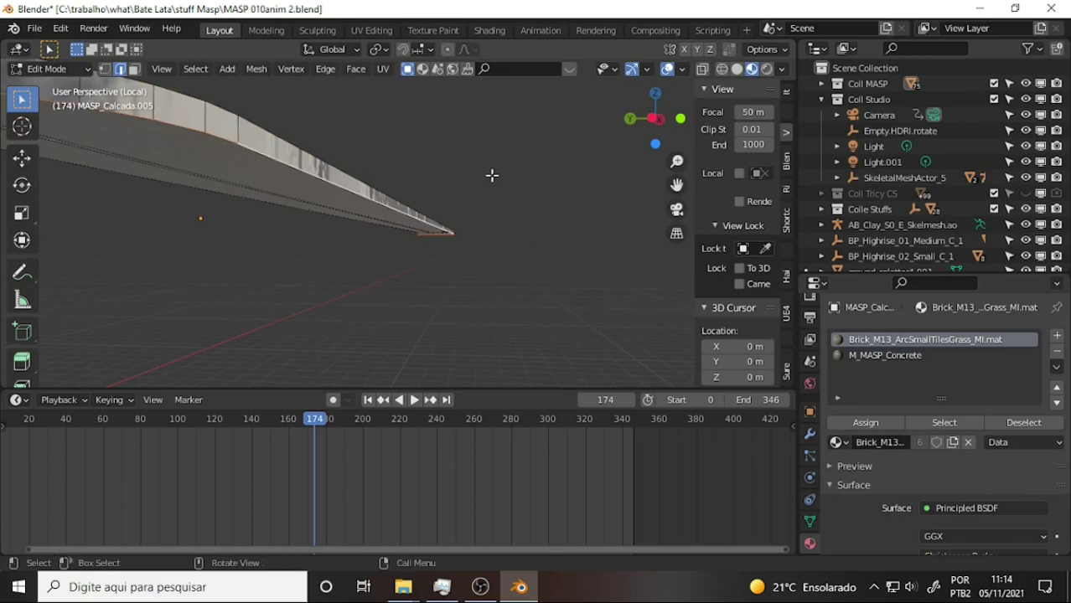
{"action": "key", "text": "e"}
{"action": "key", "text": "Escape"}
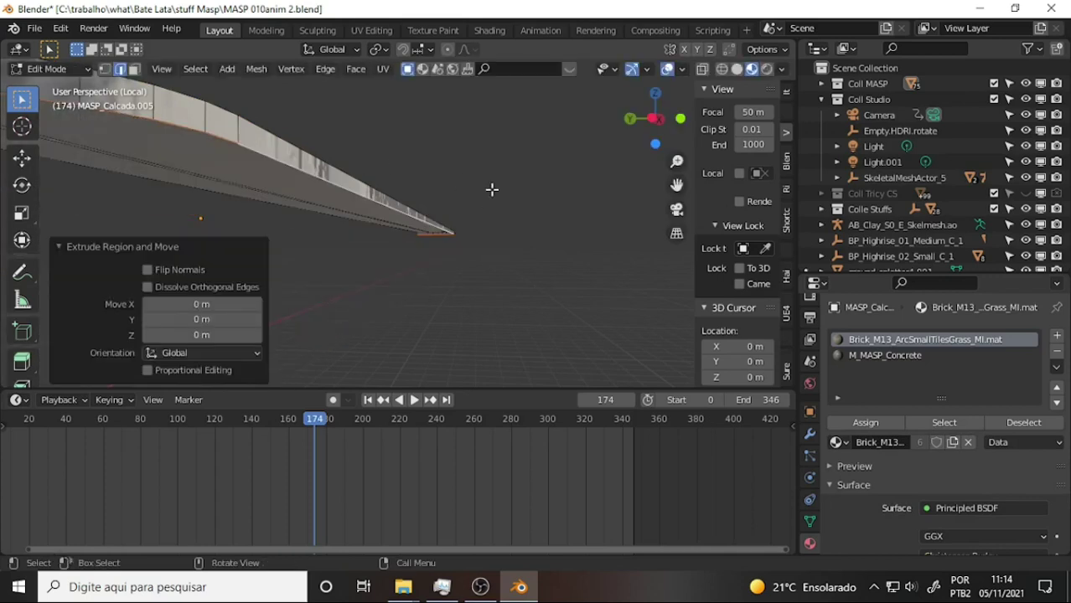
{"action": "key", "text": "e"}
{"action": "key", "text": "z"}
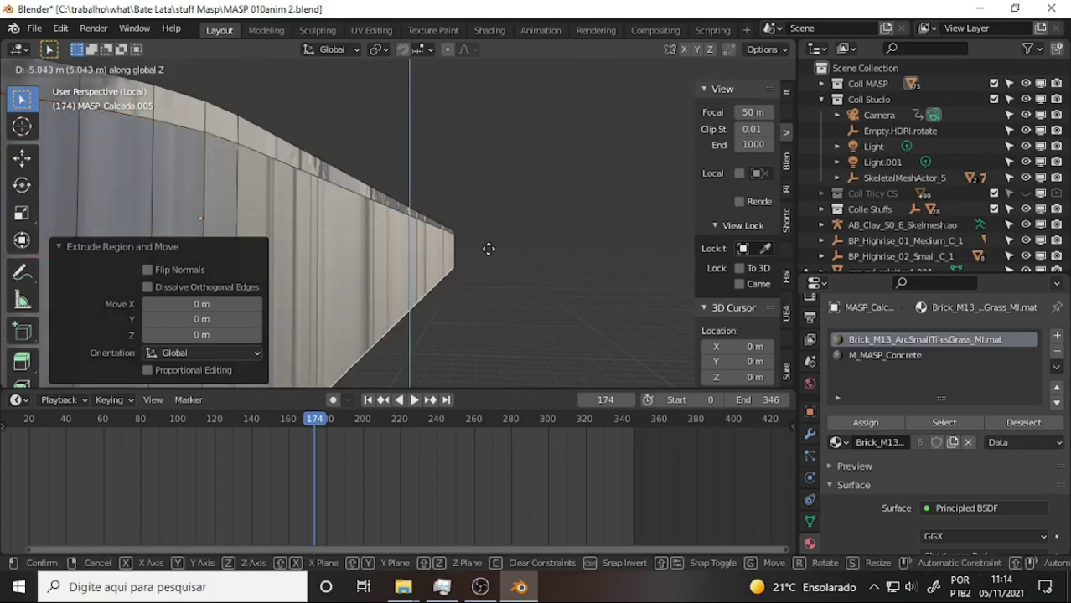
{"action": "key", "text": "Escape"}
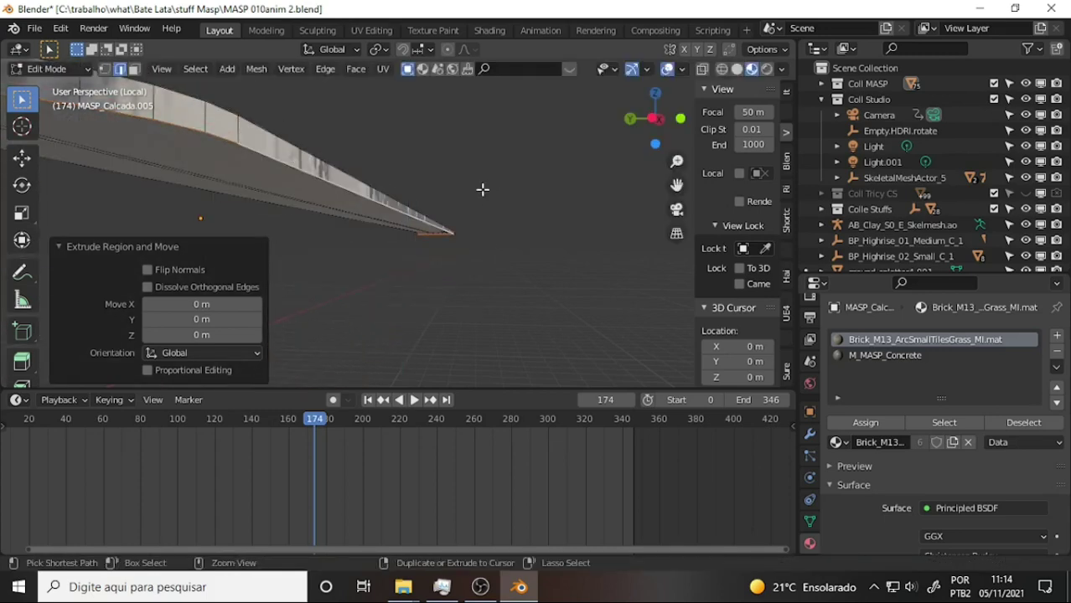
{"action": "key", "text": "ctrl+z"}
{"action": "key", "text": "ctrl+z"}
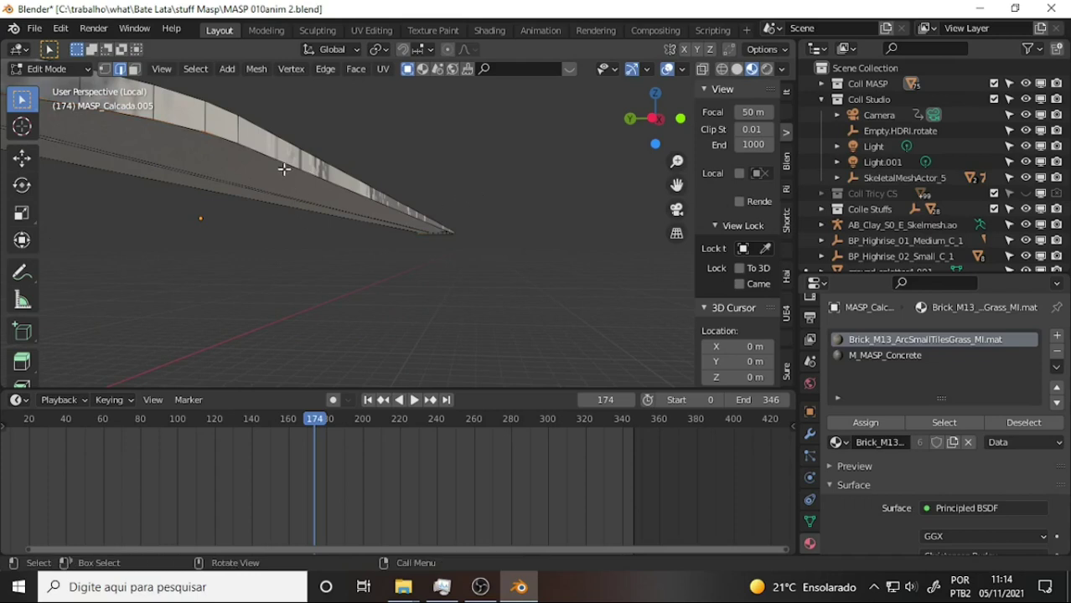
Move the curb's lower edge loop about 6.49 m down on Z into a wall.
{"action": "left_click", "coordinate": [274, 161], "text": "alt"}
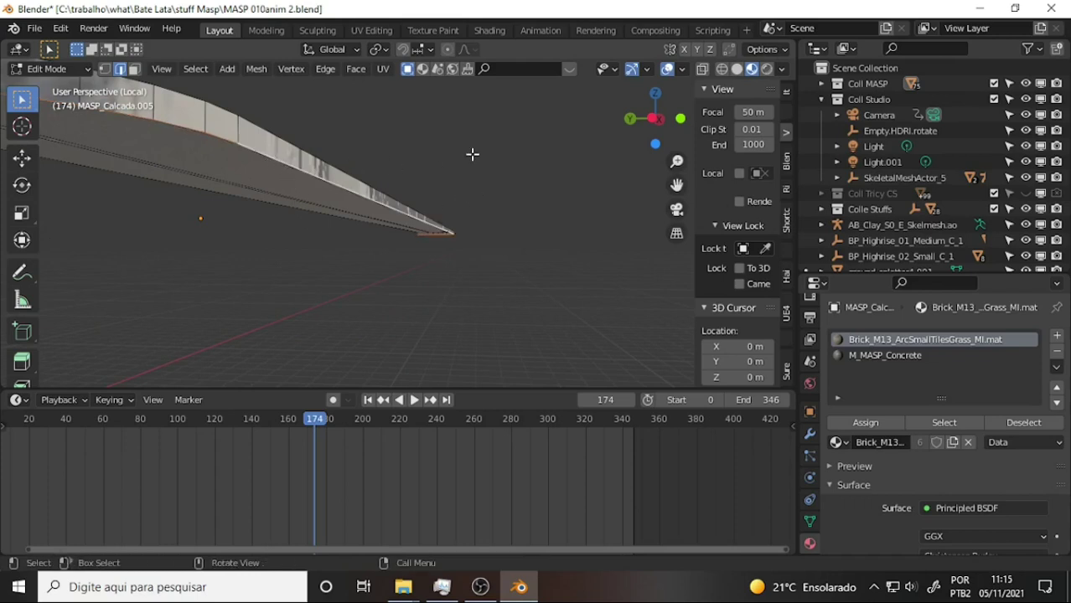
{"action": "key", "text": "g"}
{"action": "key", "text": "z"}
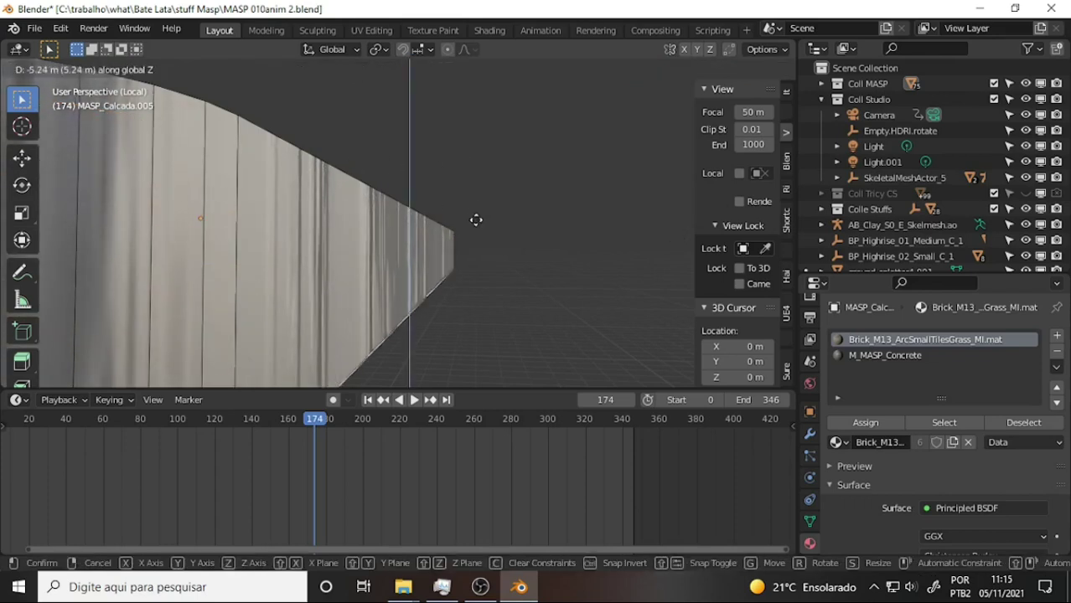
{"action": "left_click", "coordinate": [492, 198]}
{"action": "mouse_move", "coordinate": [507, 224]}
{"action": "middle_mouse_down"}
{"action": "mouse_move", "coordinate": [326, 238]}
{"action": "mouse_move", "coordinate": [368, 274]}
{"action": "middle_mouse_up"}
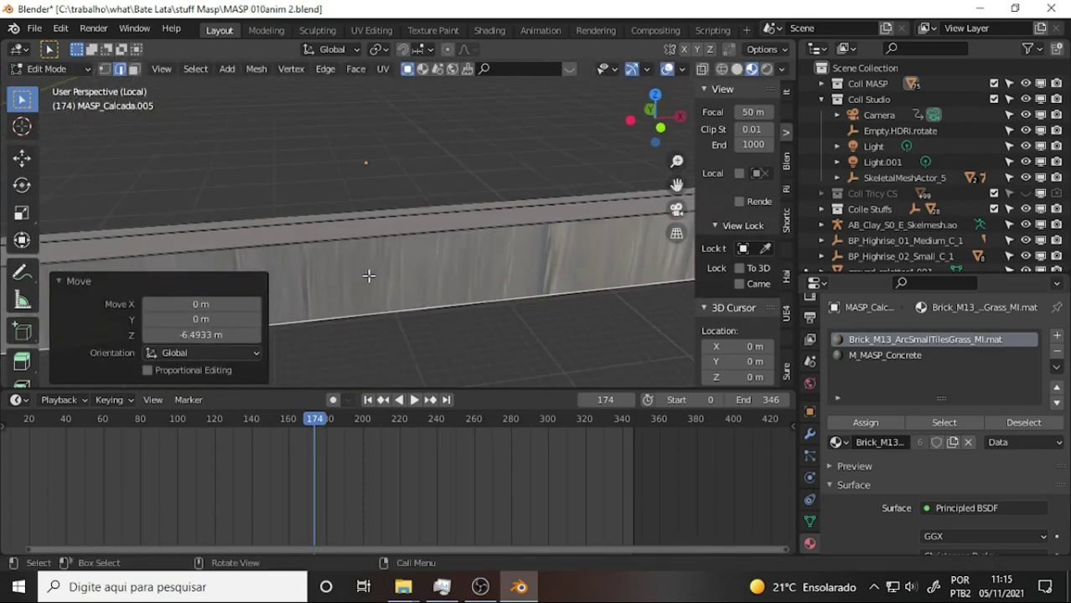
Leave Local View to show the whole scene and return to Object Mode.
{"action": "key", "text": "KP_Divide"}
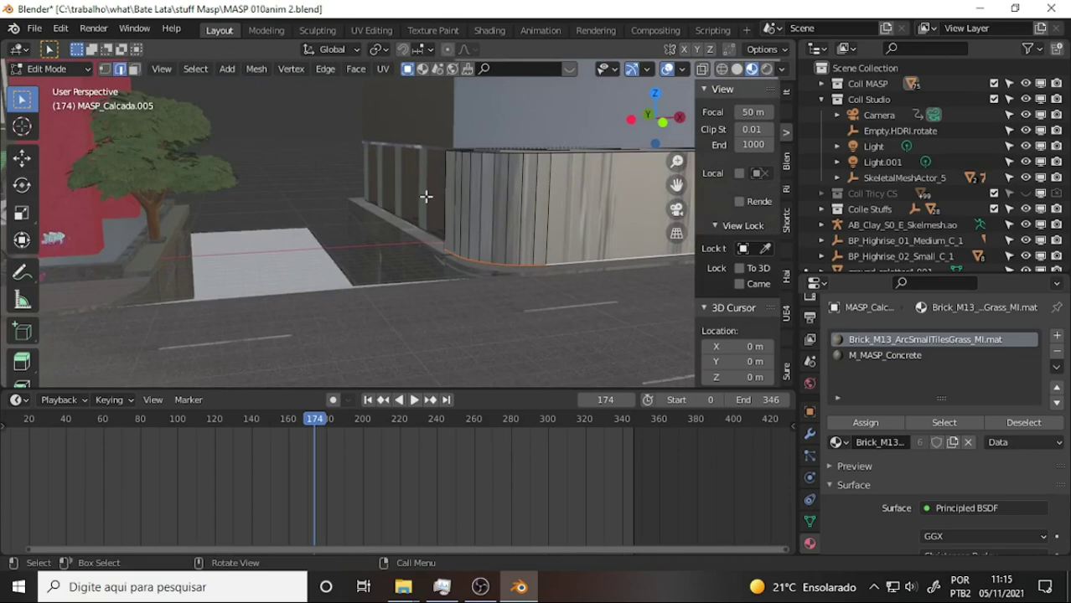
{"action": "scroll", "coordinate": [426, 196], "scroll_direction": "down", "scroll_amount": 10}
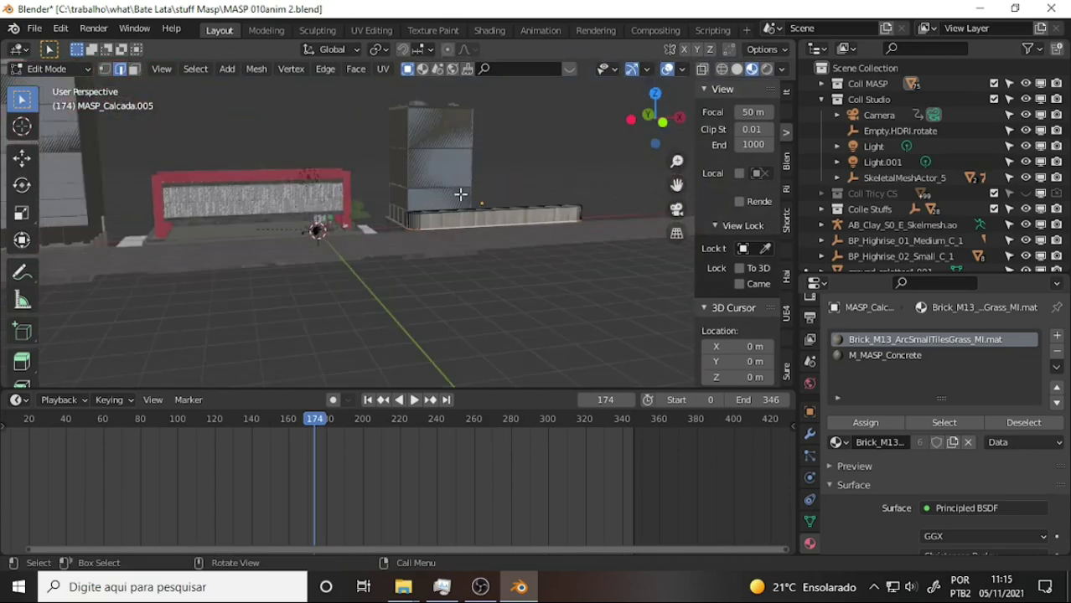
{"action": "scroll", "coordinate": [547, 165], "scroll_direction": "up", "scroll_amount": 3}
{"action": "left_click", "coordinate": [51, 69]}
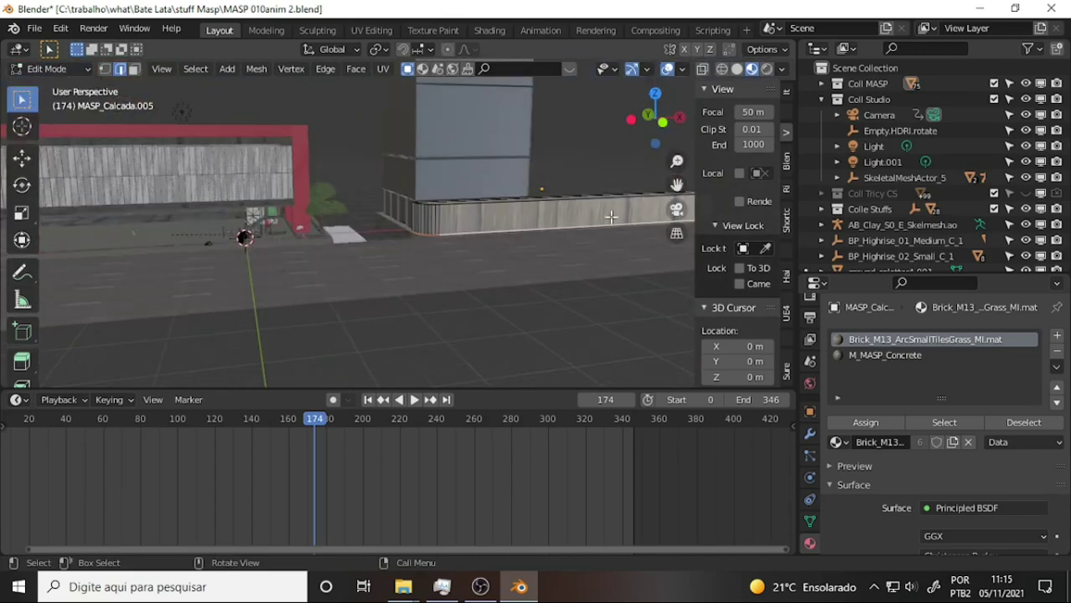
{"action": "key", "text": "x"}
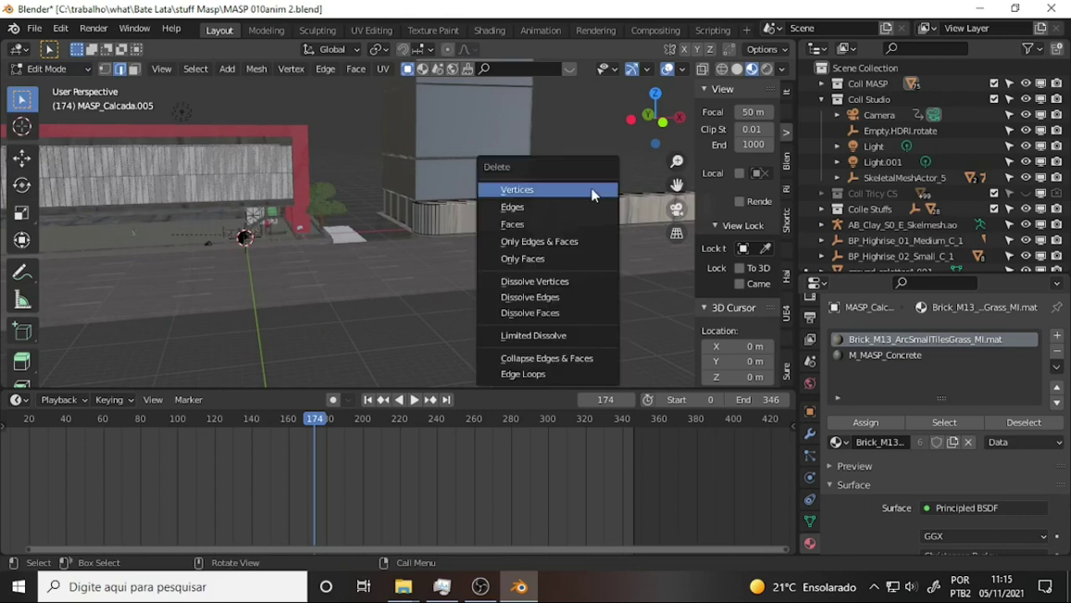
{"action": "key", "text": "Escape"}
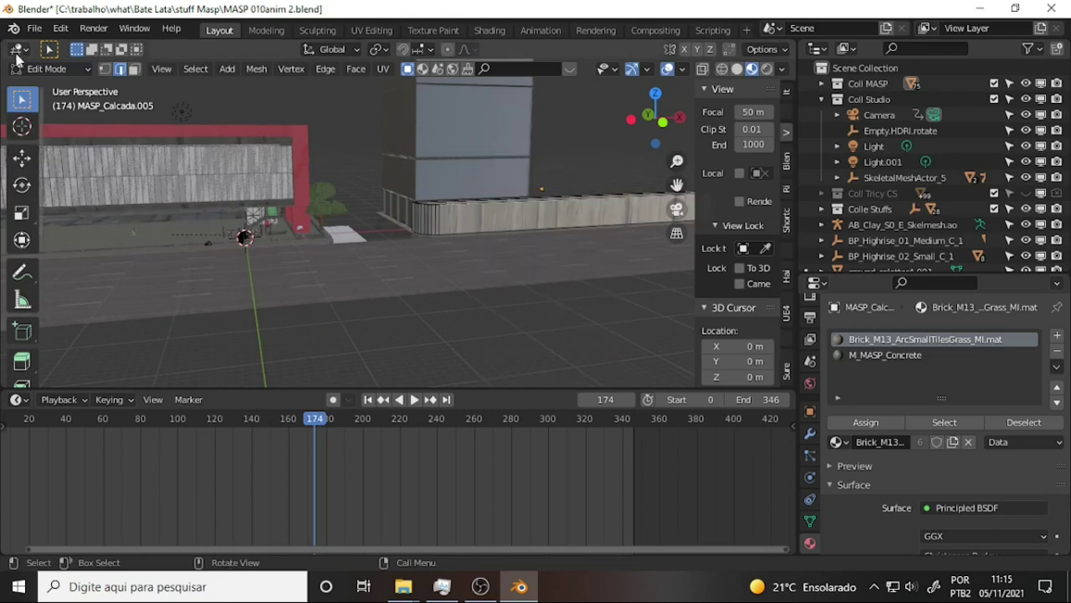
{"action": "left_click", "coordinate": [52, 69]}
{"action": "left_click", "coordinate": [48, 88]}
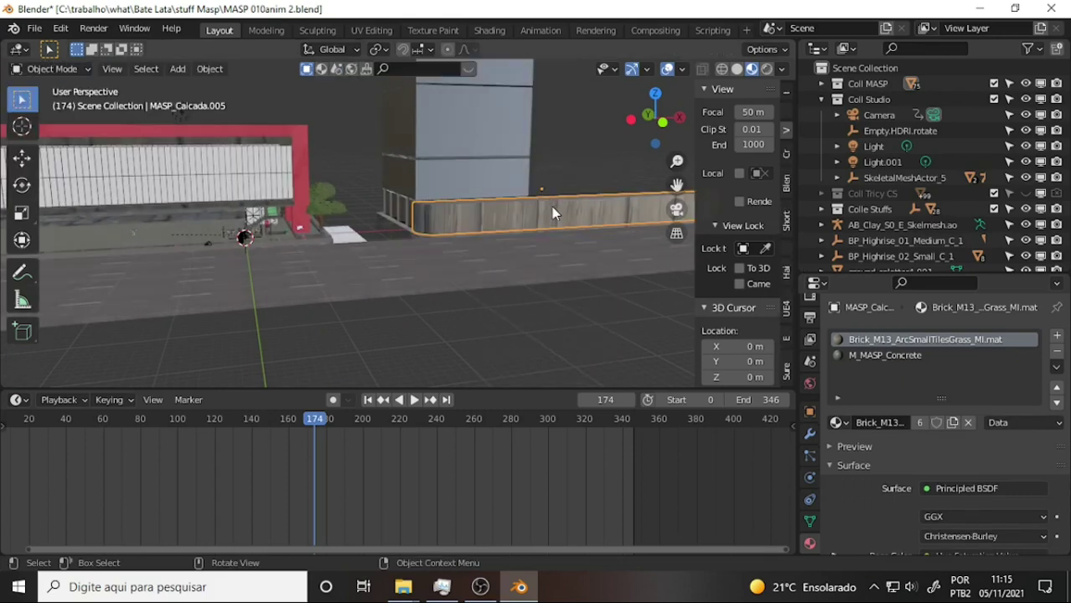
Delete the extruded MASP_Calcada.005 wall and look down over the street.
{"action": "key", "text": "Delete"}
{"action": "scroll", "coordinate": [526, 187], "scroll_direction": "up", "scroll_amount": 3}
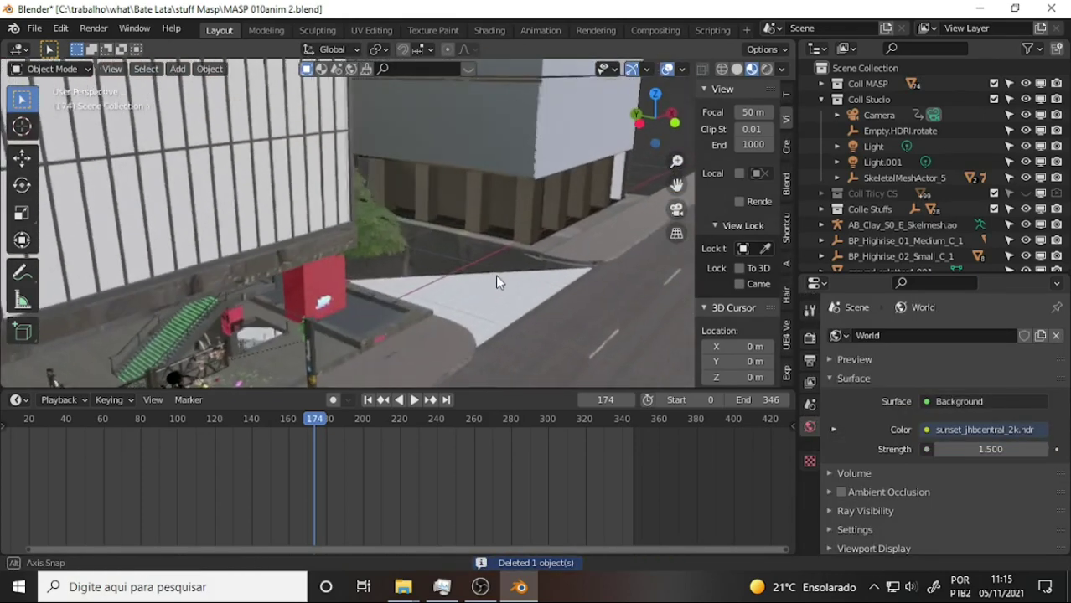
{"action": "middle_click_drag", "start_coordinate": [427, 262], "coordinate": [495, 274]}
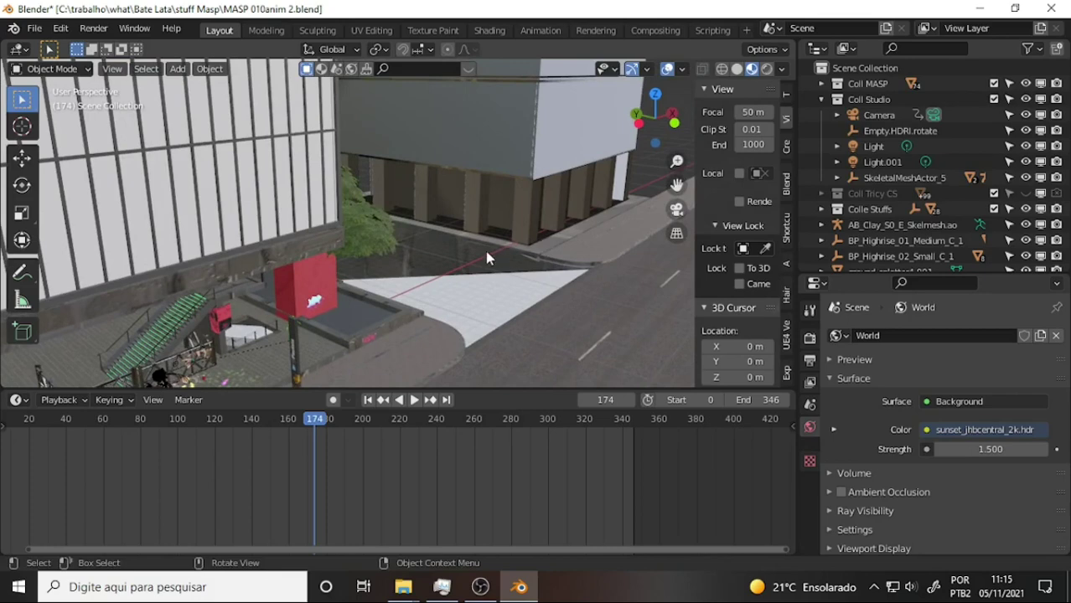
Select the concrete Cube.001 block and orbit around it beside the highrise base.
{"action": "left_click", "coordinate": [487, 254]}
{"action": "middle_click_drag", "start_coordinate": [587, 227], "coordinate": [469, 209]}
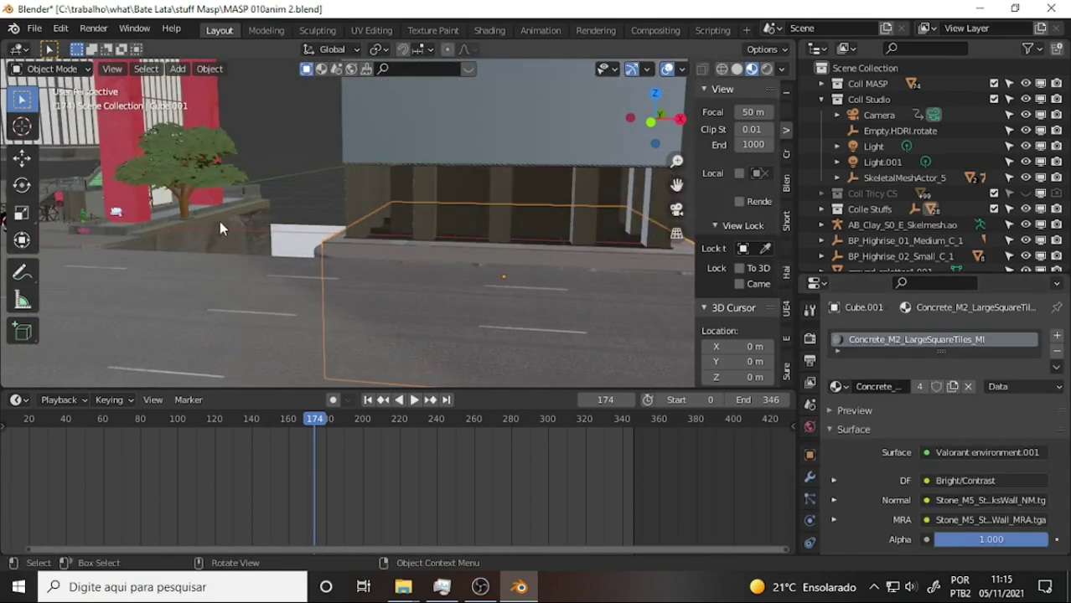
{"action": "middle_click_drag", "start_coordinate": [418, 252], "coordinate": [502, 258]}
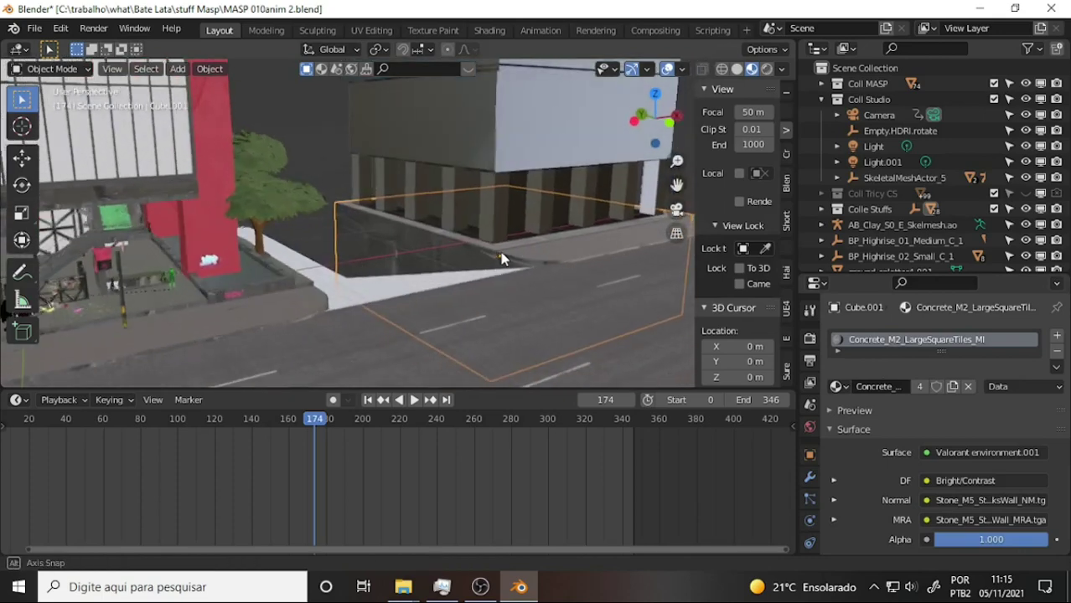
{"action": "scroll", "coordinate": [502, 255], "scroll_direction": "down", "scroll_amount": 2}
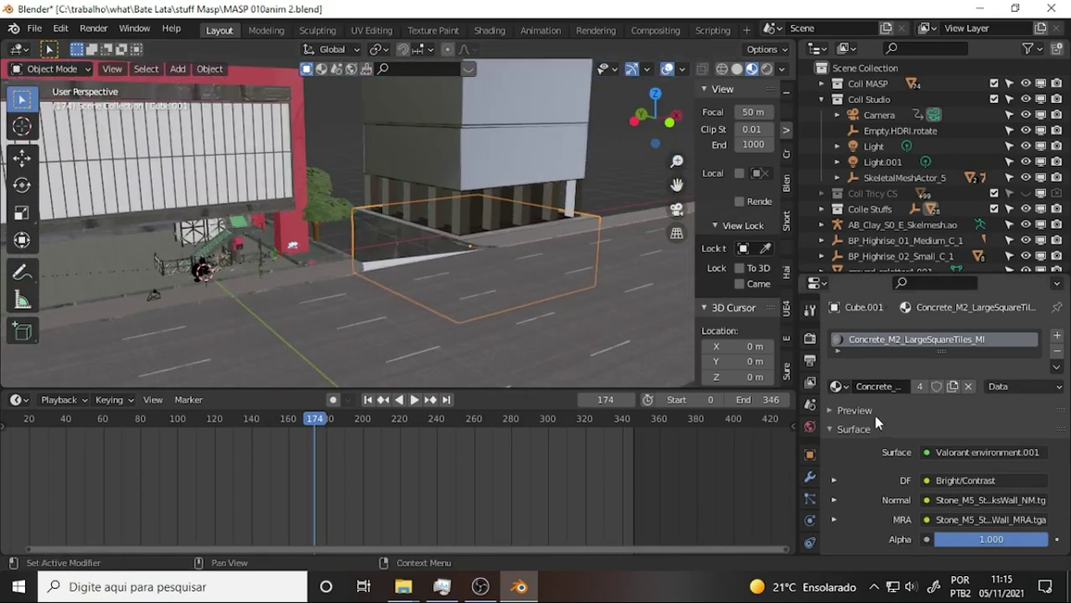
{"action": "mouse_move", "coordinate": [532, 220]}
{"action": "middle_mouse_down"}
{"action": "mouse_move", "coordinate": [305, 225]}
{"action": "mouse_move", "coordinate": [479, 241]}
{"action": "middle_mouse_up"}
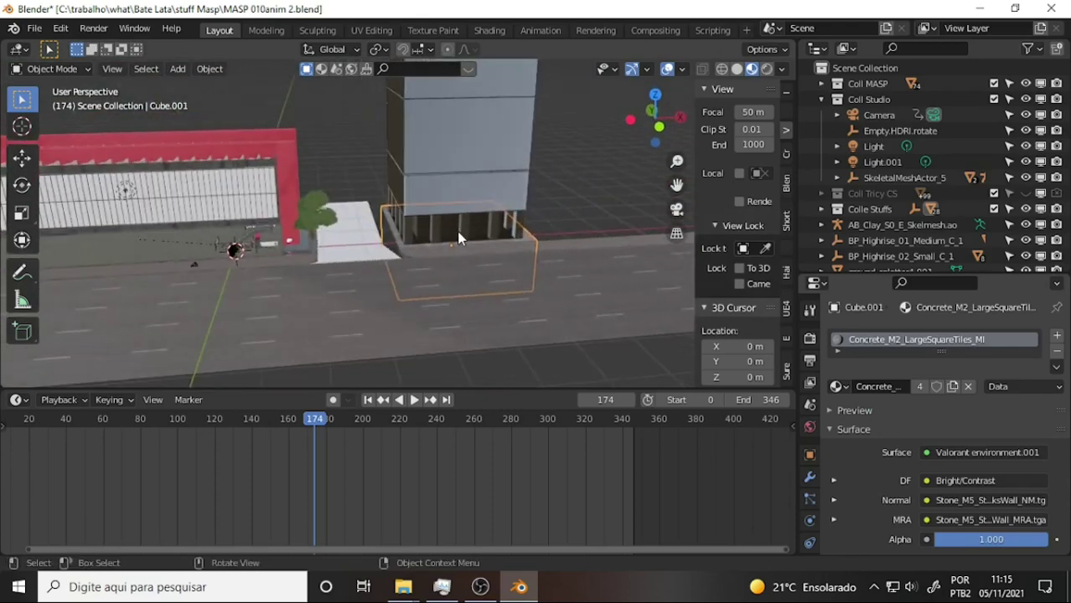
{"action": "scroll", "coordinate": [459, 233], "scroll_direction": "down", "scroll_amount": 5}
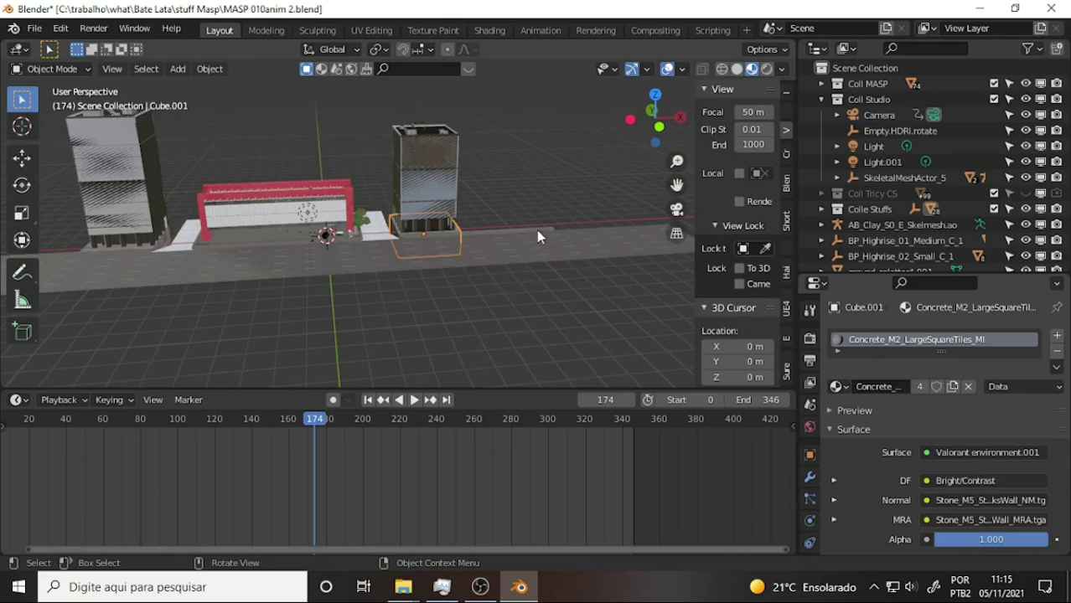
{"action": "scroll", "coordinate": [537, 235], "scroll_direction": "up", "scroll_amount": 3}
{"action": "scroll", "coordinate": [537, 236], "scroll_direction": "up", "scroll_amount": 2}
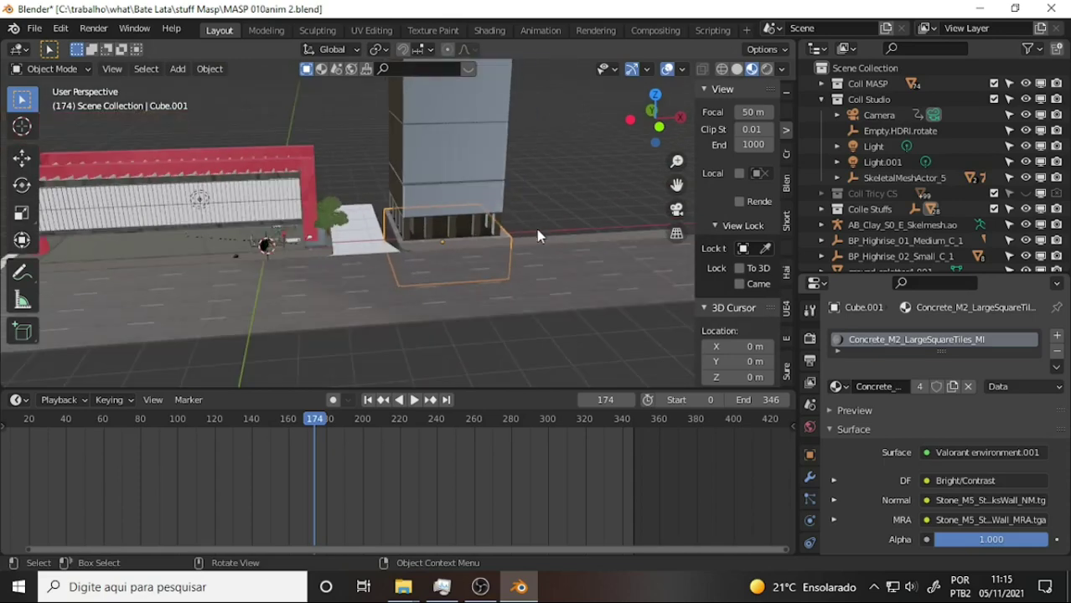
{"action": "middle_click_drag", "start_coordinate": [537, 229], "coordinate": [556, 222]}
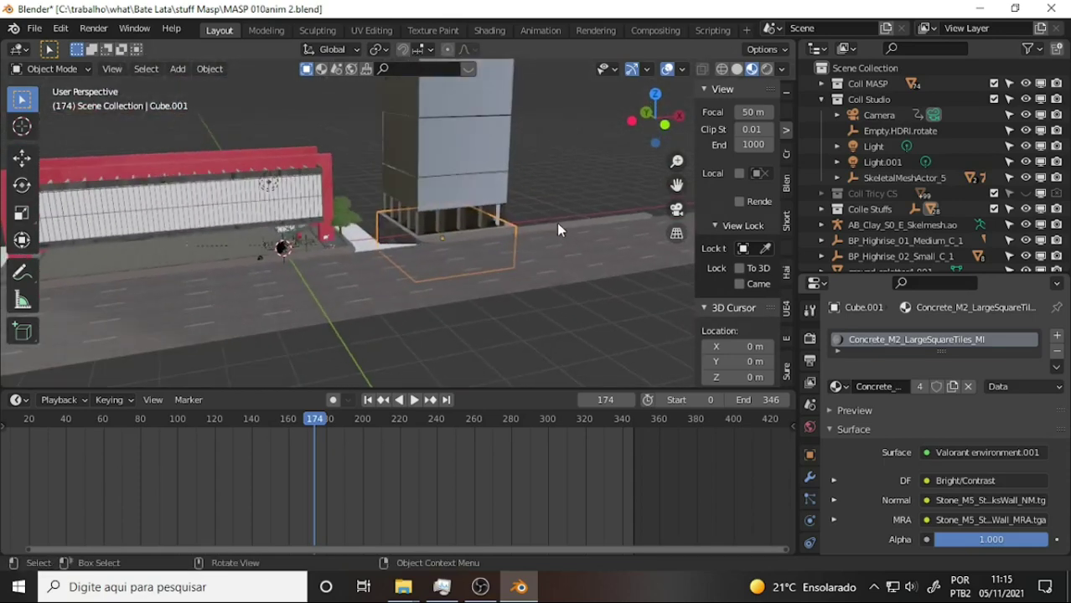